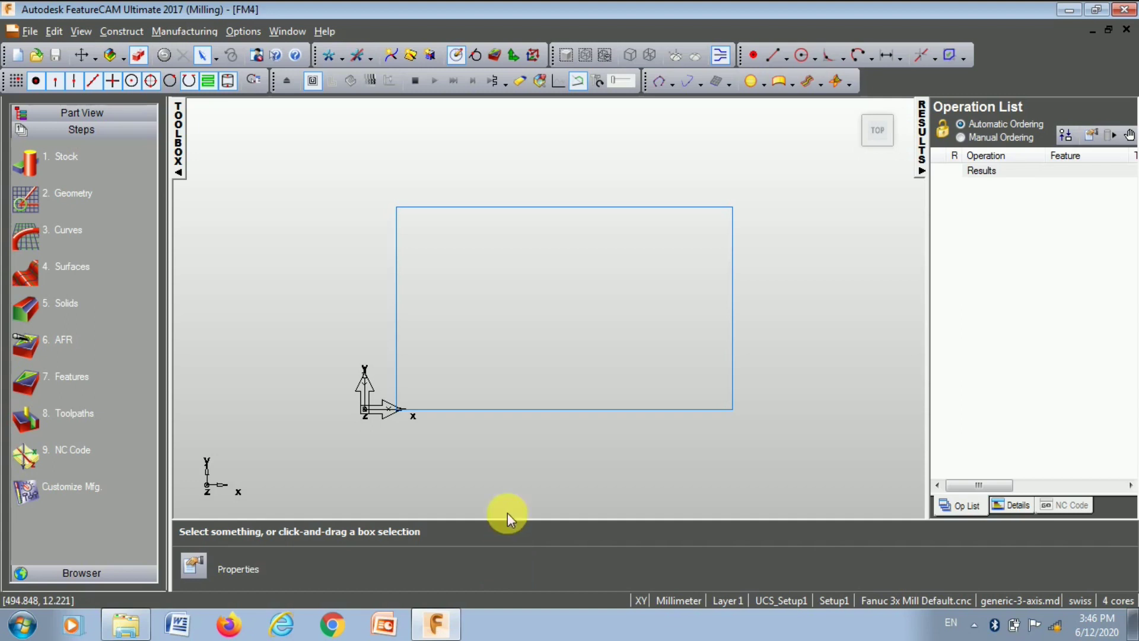
Open the definition of Setup1 for editing through the properties of its setup axis.
scroll(588, 475, "down", 2)
scroll(585, 494, "up", 1)
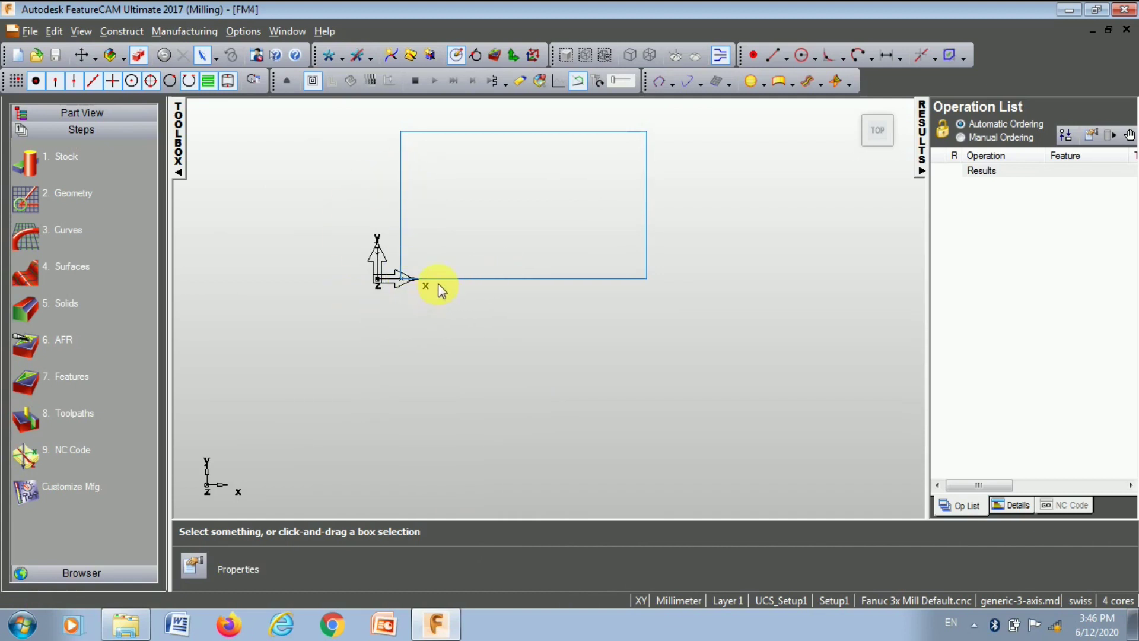
right_click(378, 267)
left_click(375, 209)
left_click(377, 259)
right_click(379, 258)
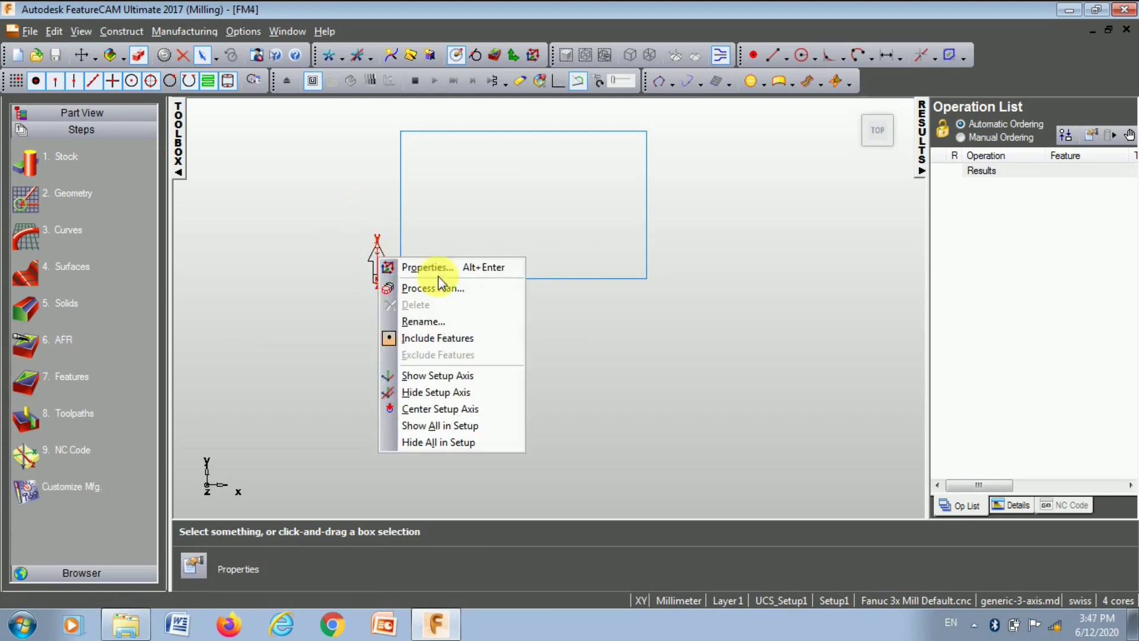
left_click(430, 267)
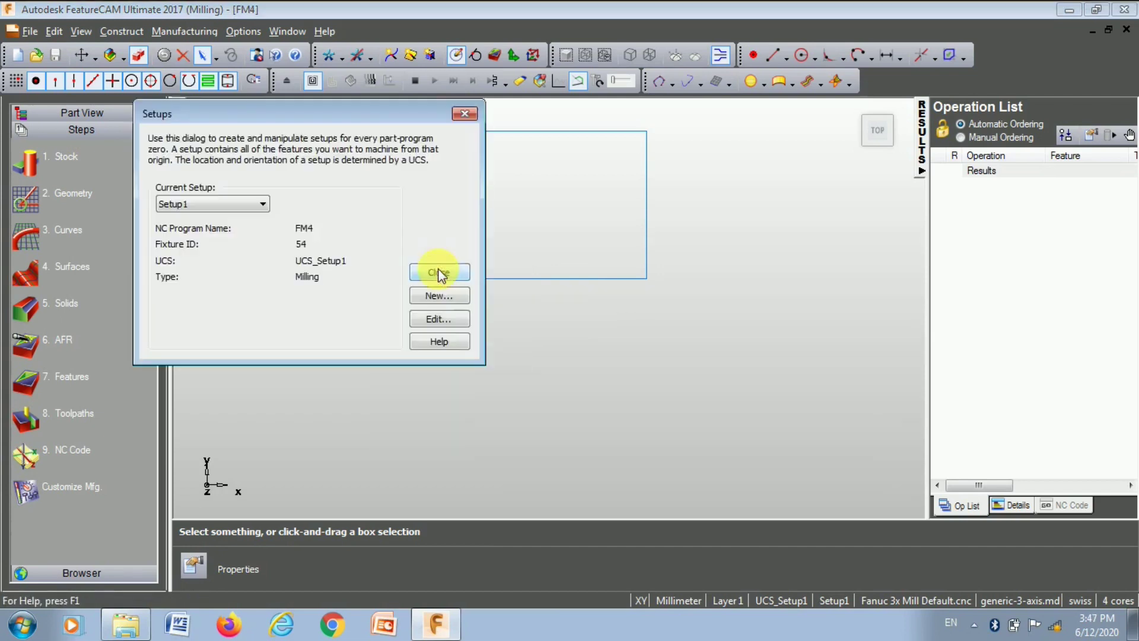
left_click(437, 320)
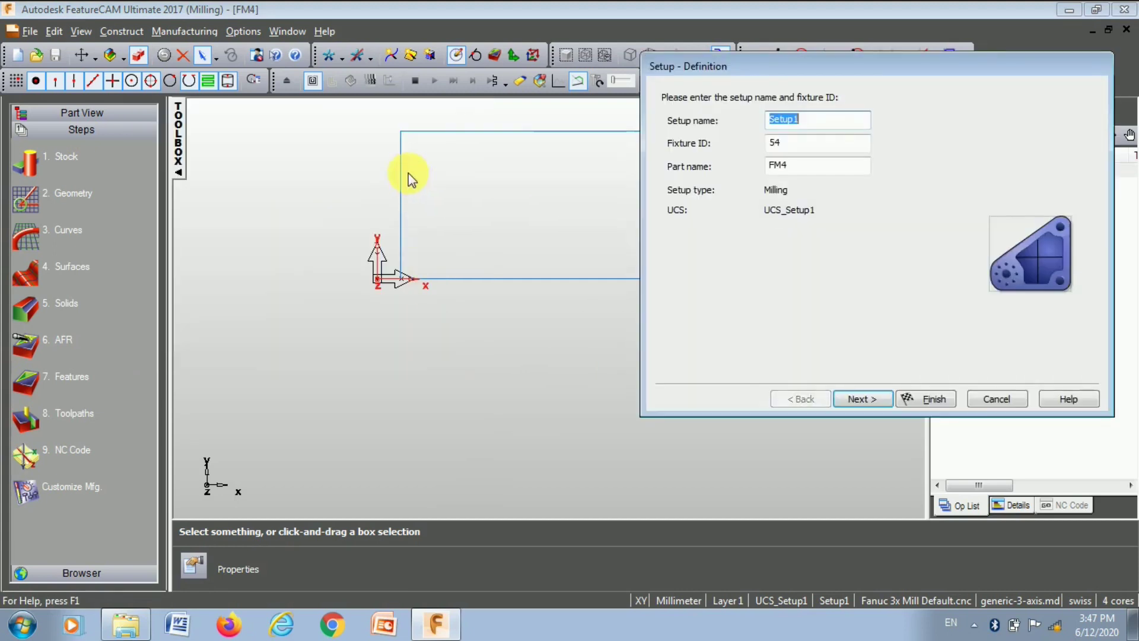
Align Setup1's part program zero to the centre of the stock's top face and finish the setup with the default simulation settings.
left_click(871, 405)
left_click(684, 130)
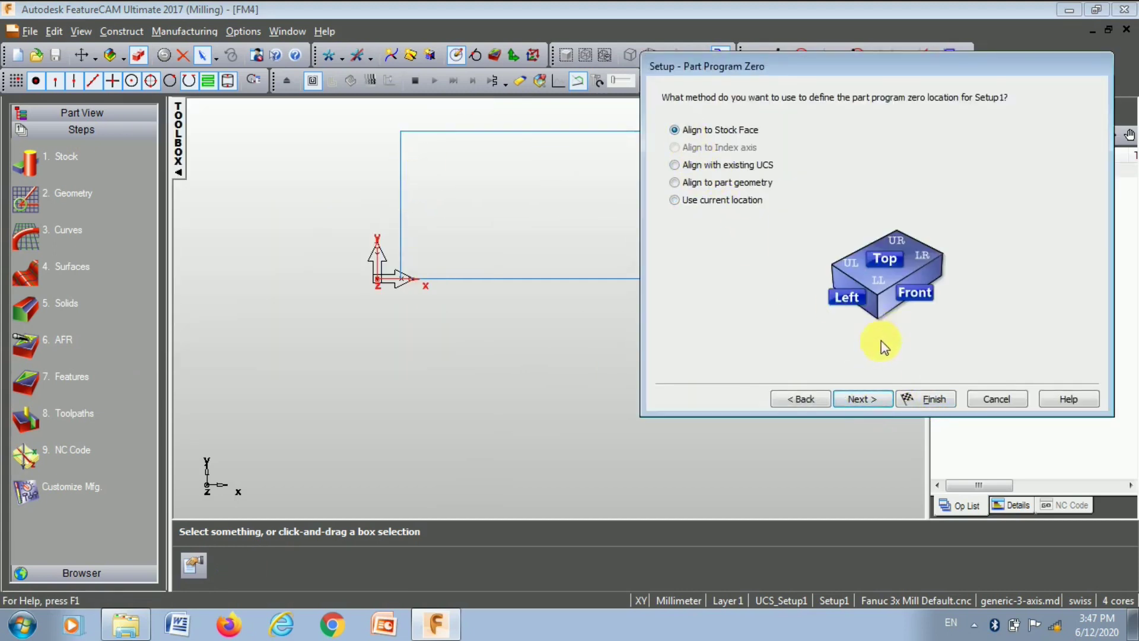
left_click(867, 399)
left_click(920, 253)
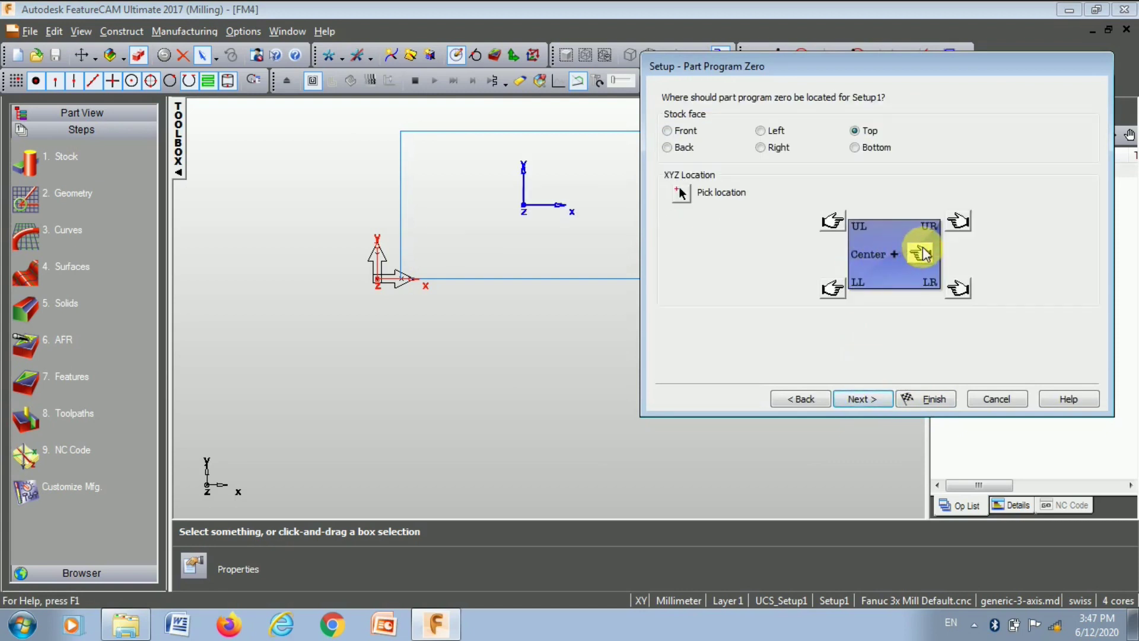
left_click(871, 394)
left_click(871, 397)
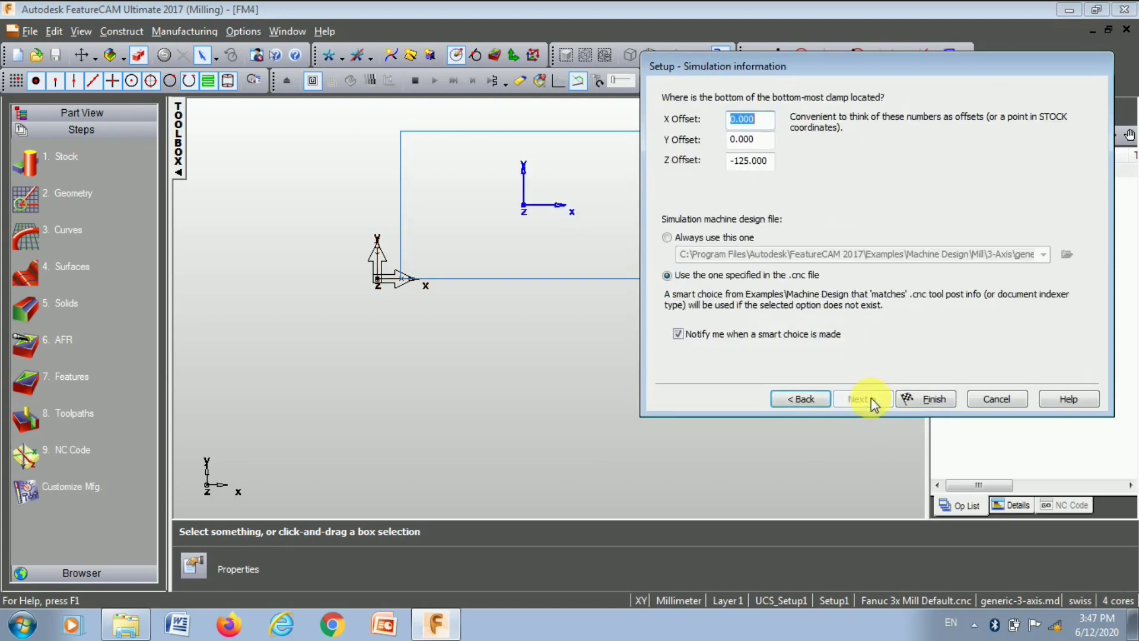
left_click(936, 402)
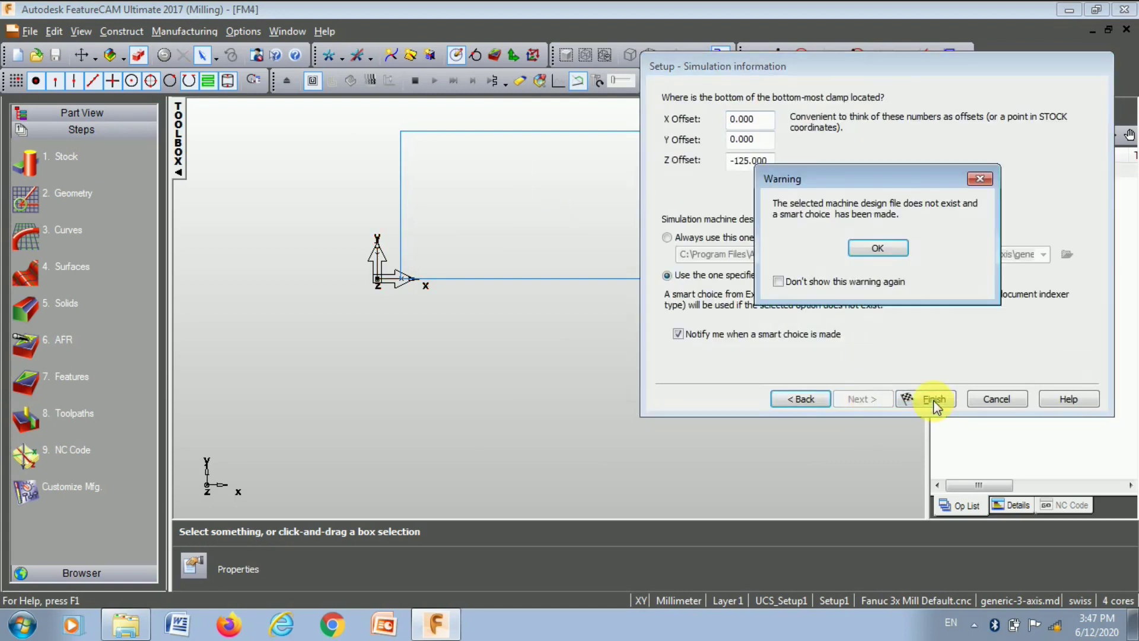
left_click(881, 249)
left_click(460, 114)
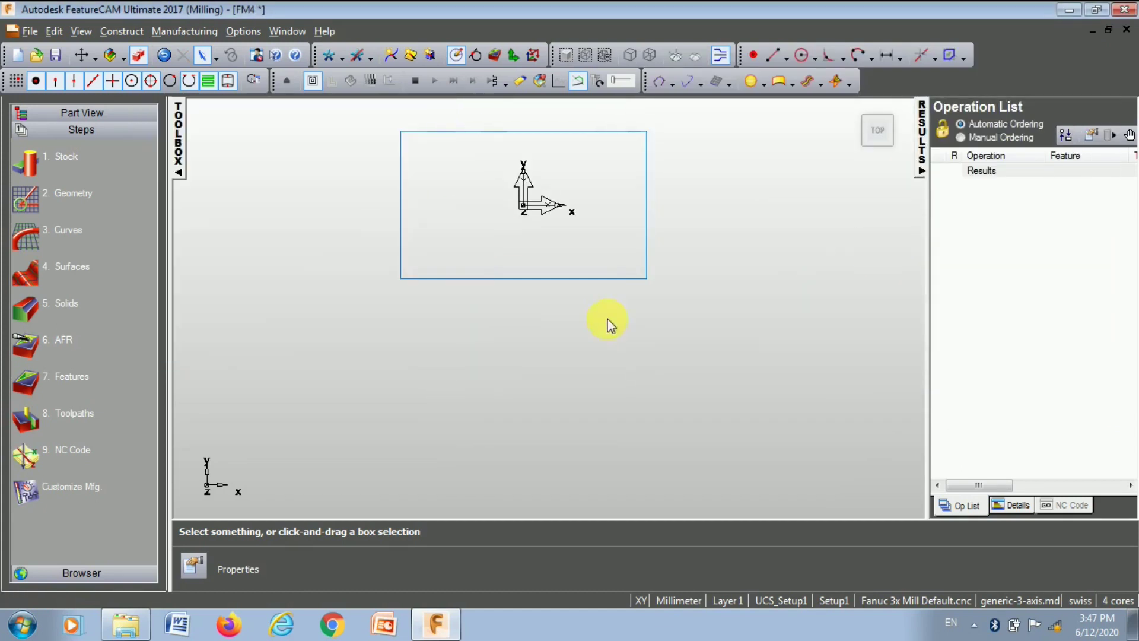
Create a circle of radius 10 mm centred at X 40, Y 0, Z 0.
middle_click_drag(536, 242, 555, 285)
scroll(555, 287, "up", 1)
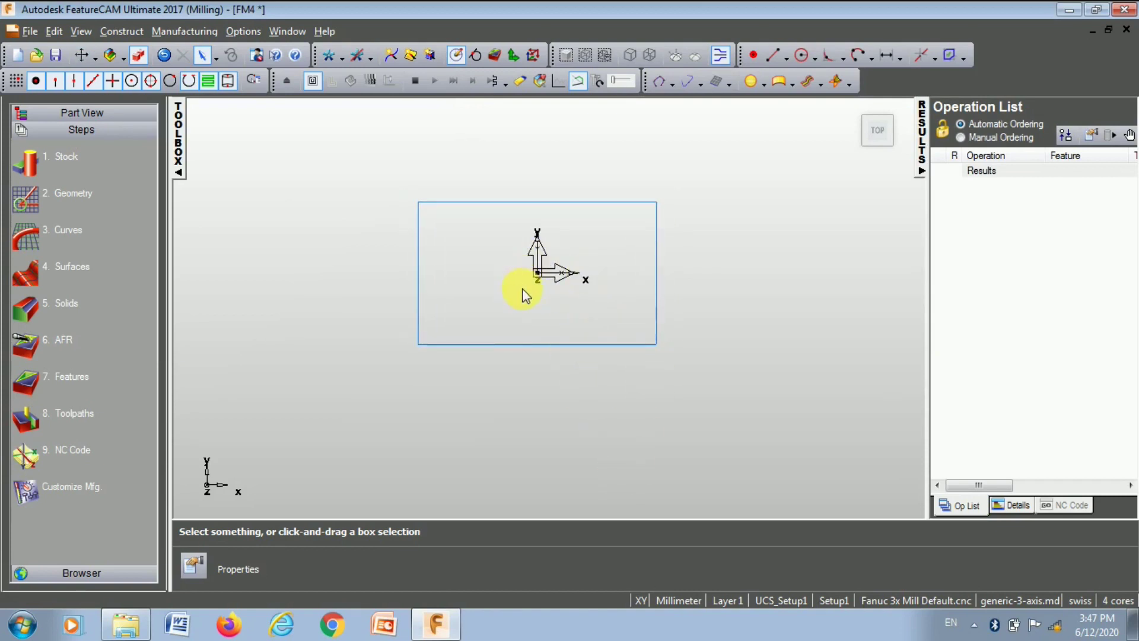
left_click(800, 56)
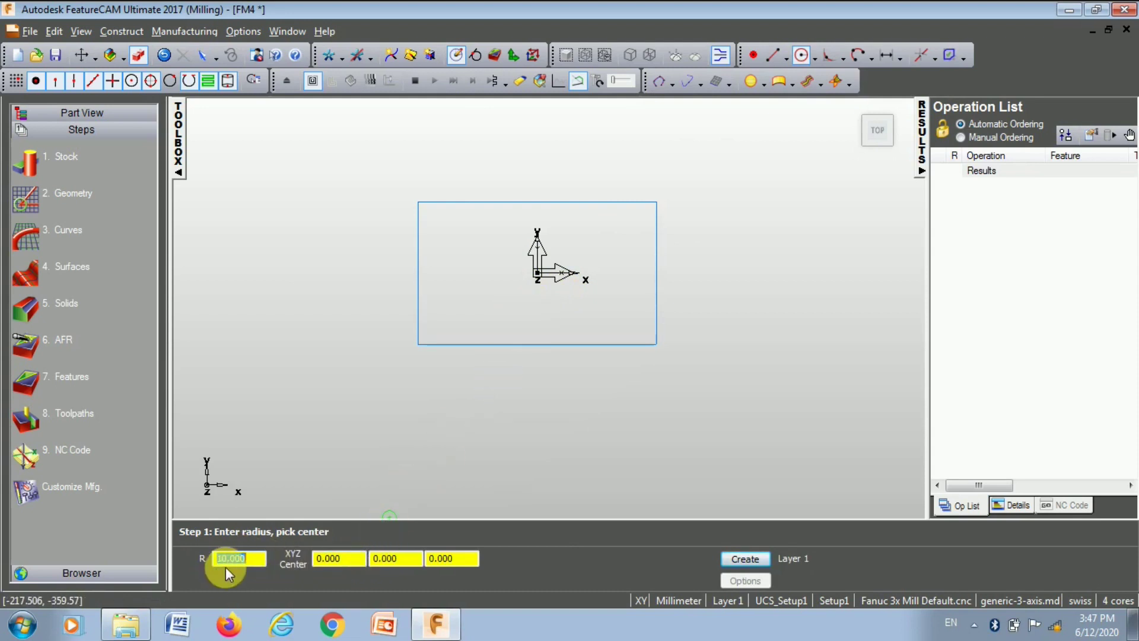
left_click(356, 566)
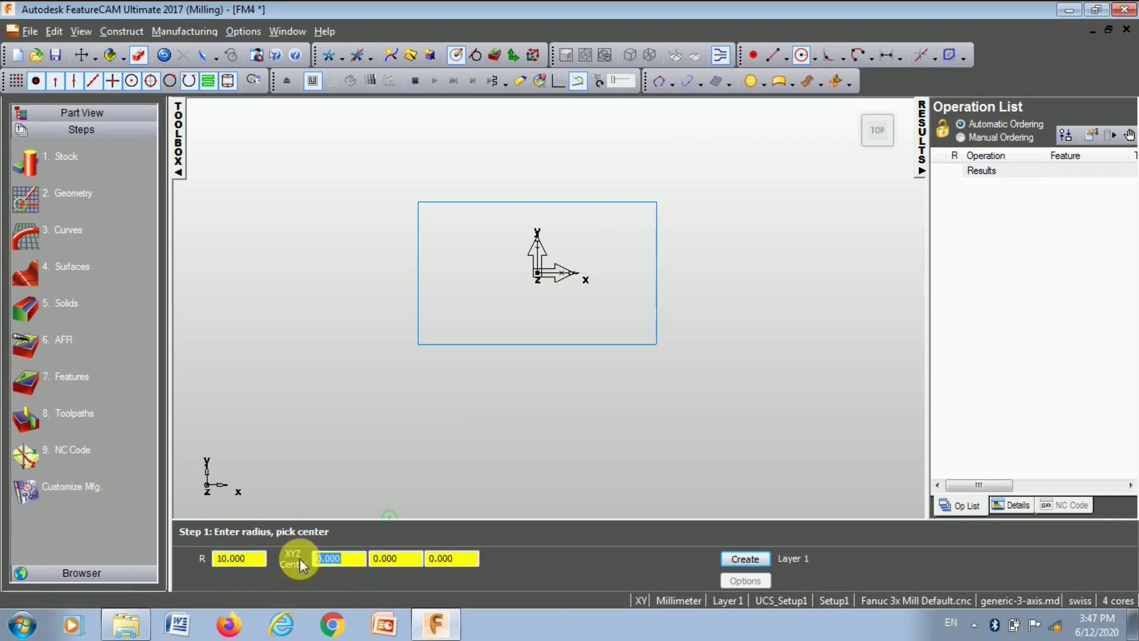
type("40")
key("Tab")
key("Return")
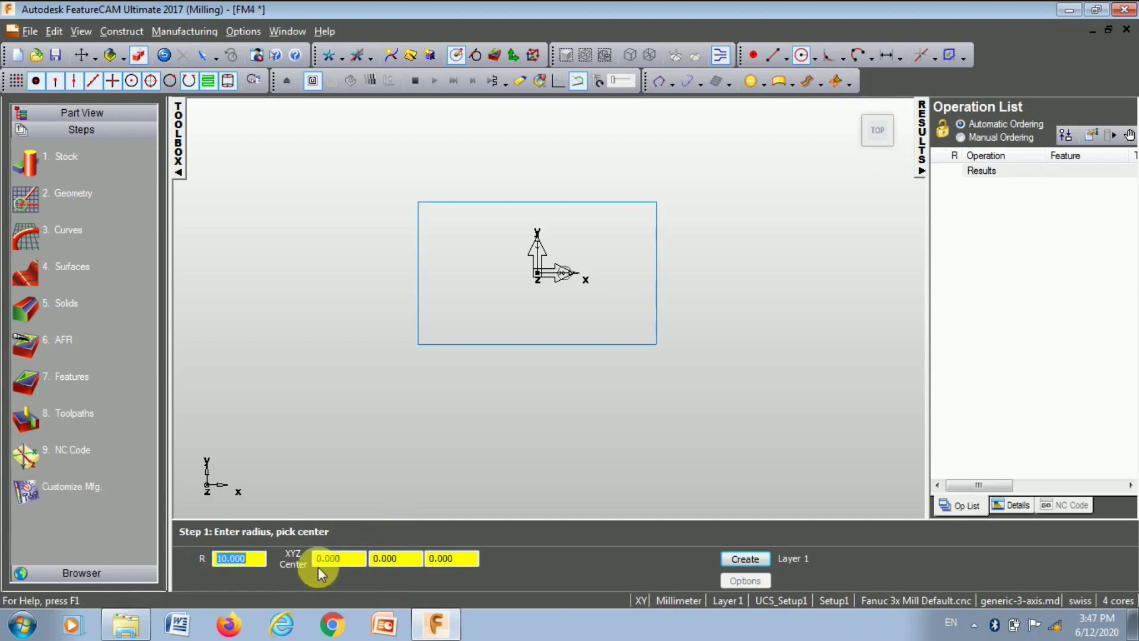
Create a second circle of radius 10 mm centred at X 0, Y 40, Z 0.
left_click(393, 560)
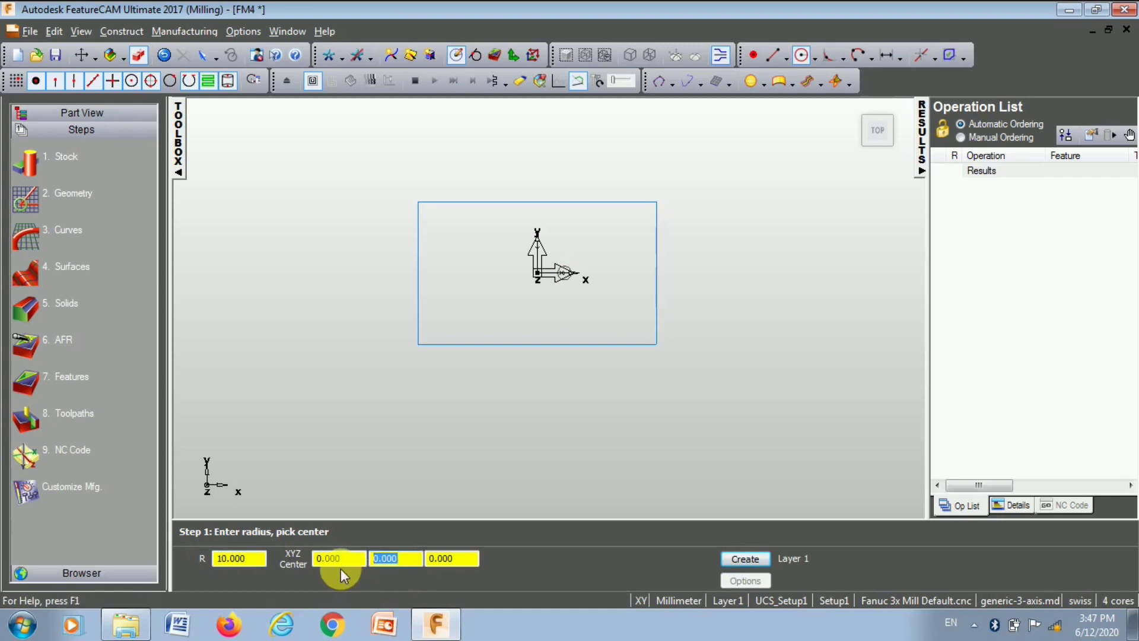
type("40")
key("Return")
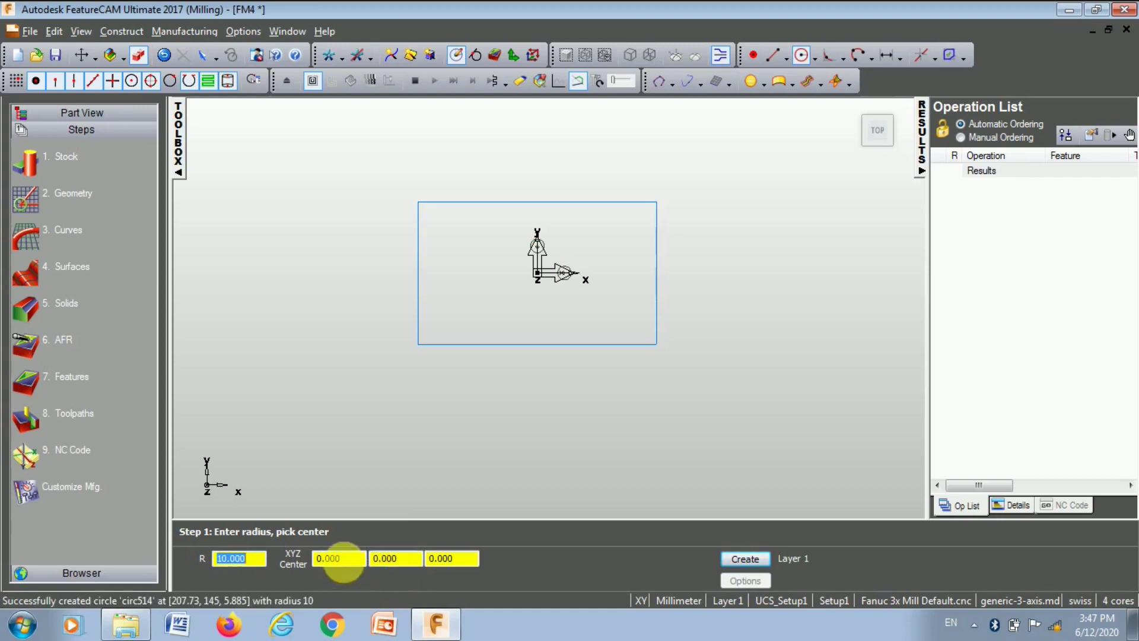
scroll(457, 409, "up", 2)
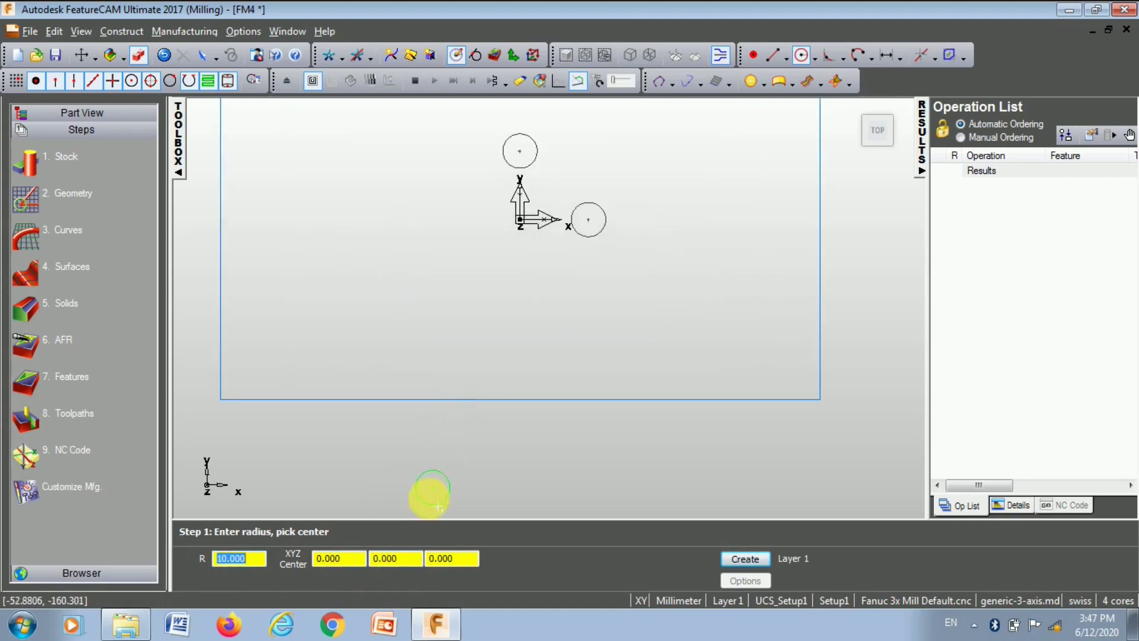
Create a third circle of radius 10 mm centred at X -40, Y 0, Z 0.
left_click(358, 564)
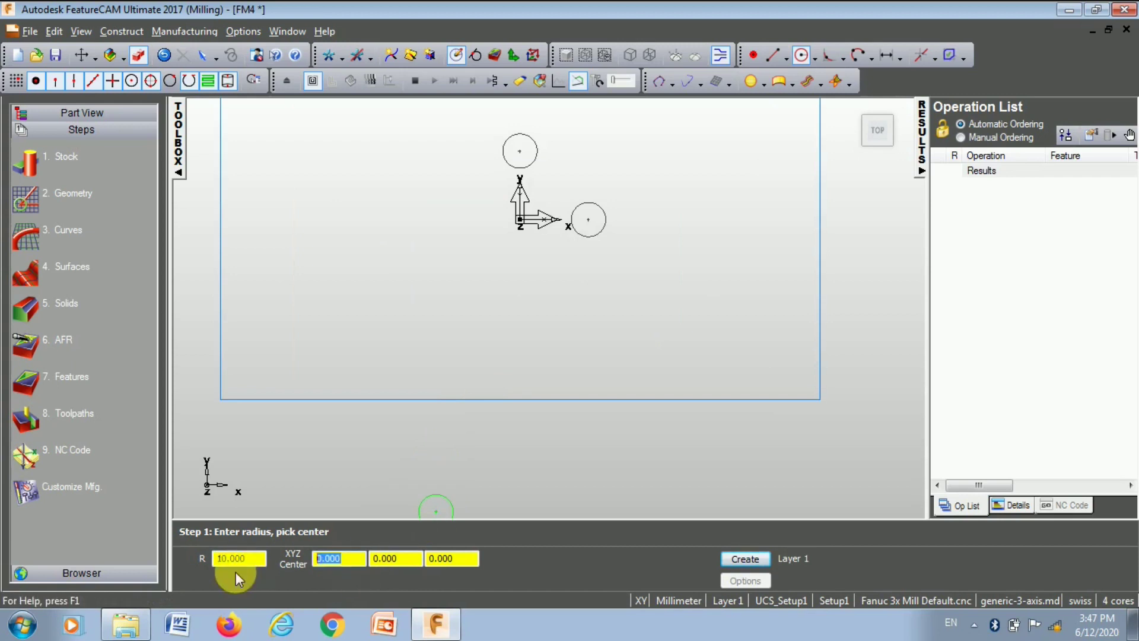
key("BackSpace")
type("-")
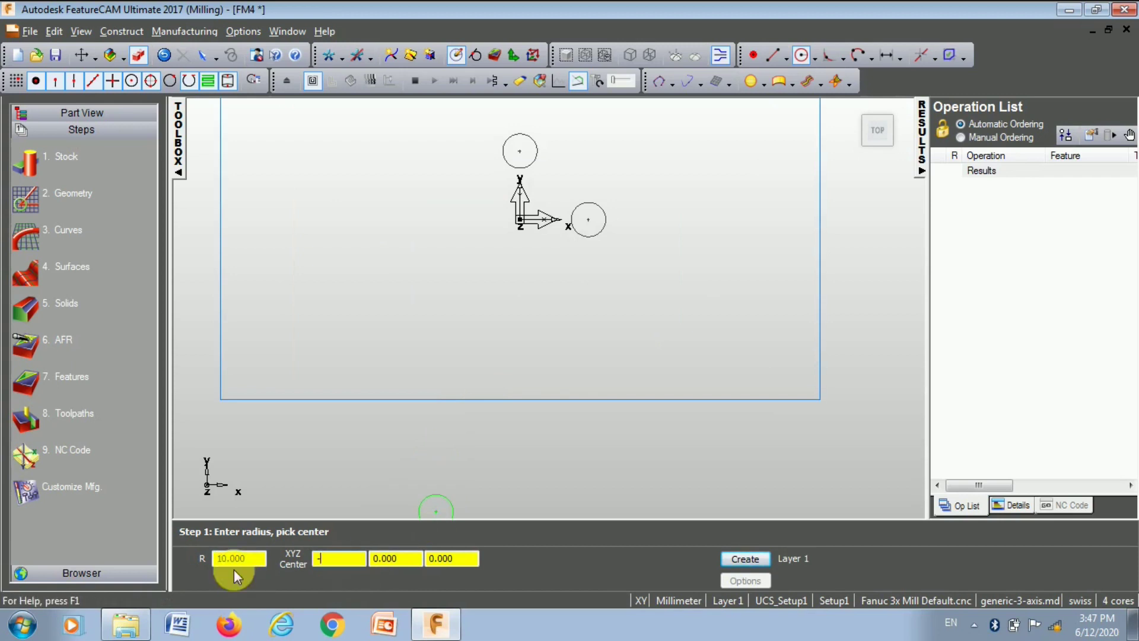
type("40")
key("Return")
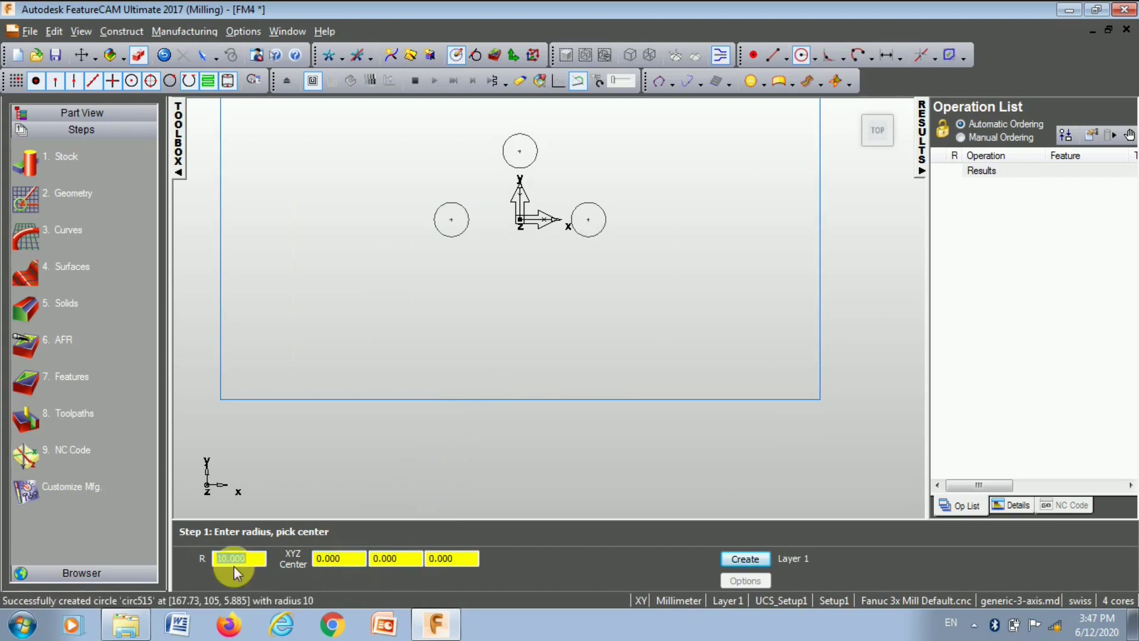
Create a fourth circle of radius 10 mm centred at X 0, Y -40, Z 0, and leave the circle command.
left_click(422, 564)
key("shift+Home")
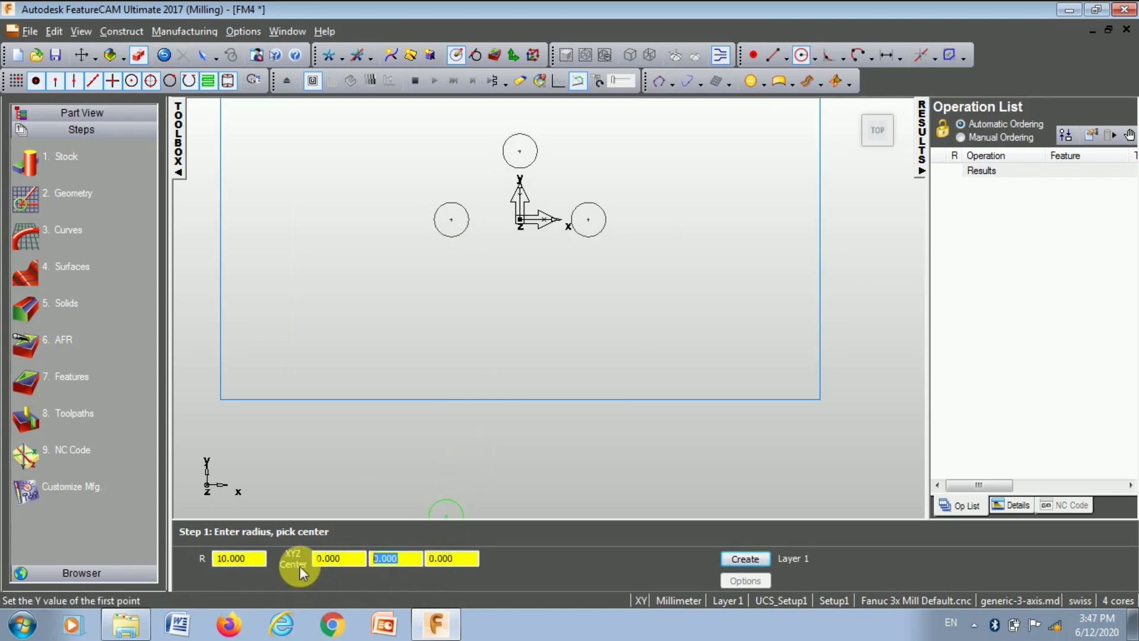
type("-40")
key("Return")
scroll(471, 336, "down", 2)
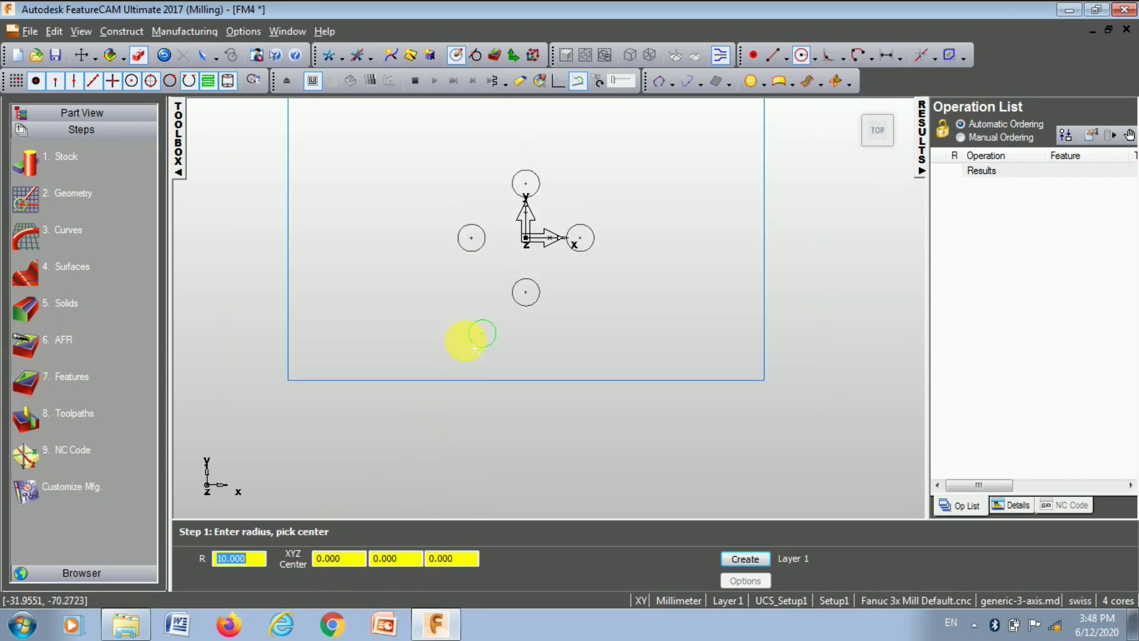
scroll(489, 329, "down", 2)
scroll(504, 350, "down", 1)
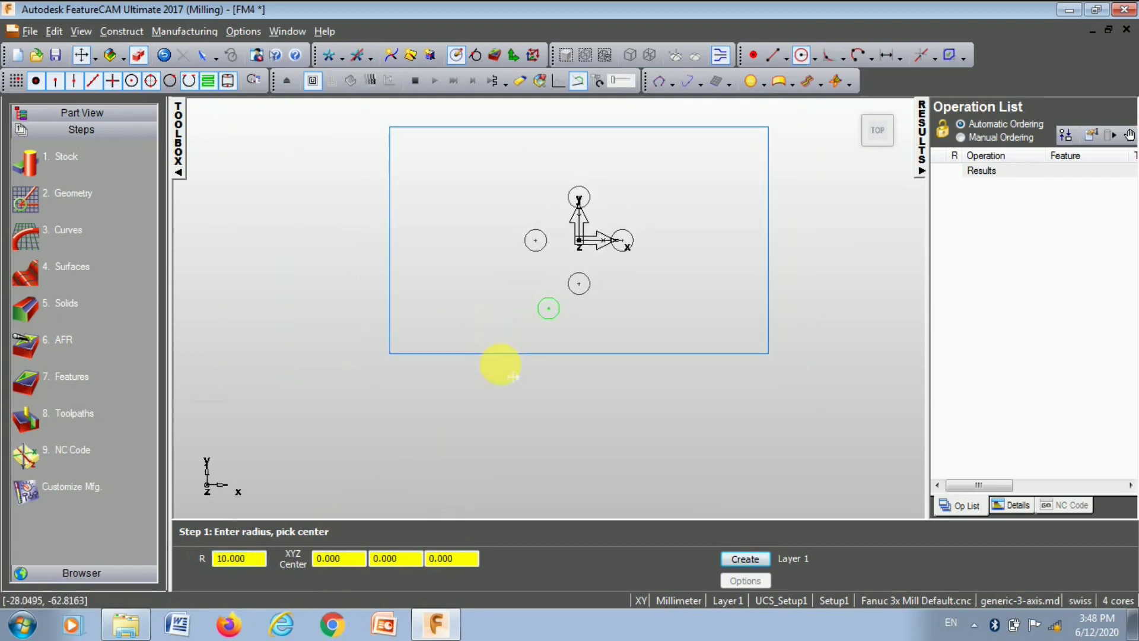
key("Escape")
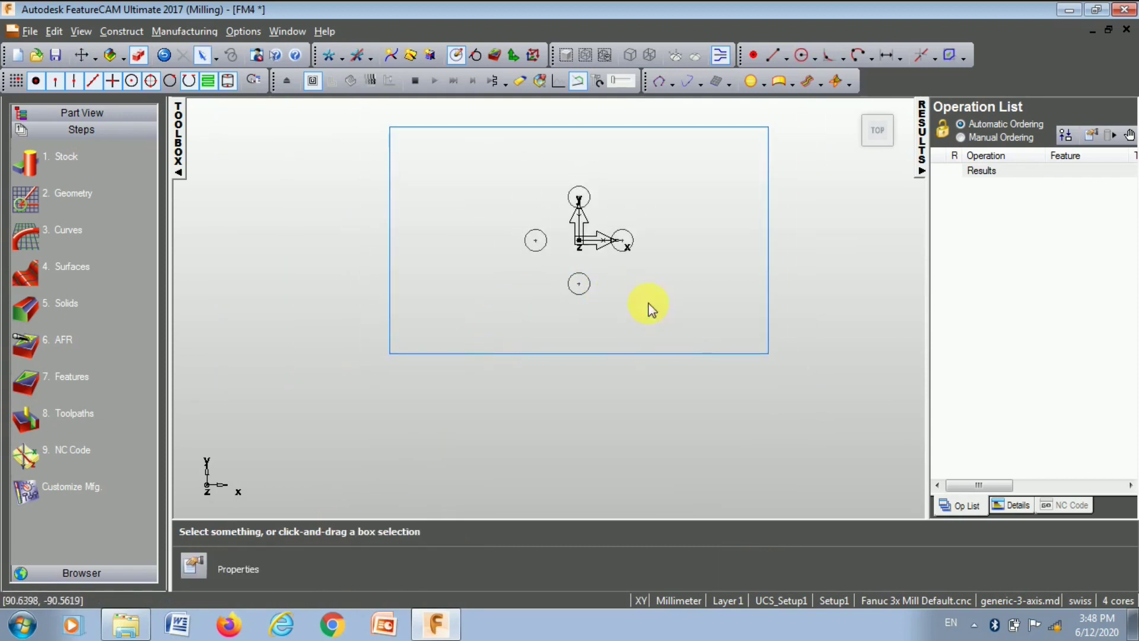
Examine the layout of the four circles around the setup origin within the stock outline.
scroll(643, 326, "down", 1)
scroll(622, 243, "up", 2)
scroll(565, 203, "up", 1)
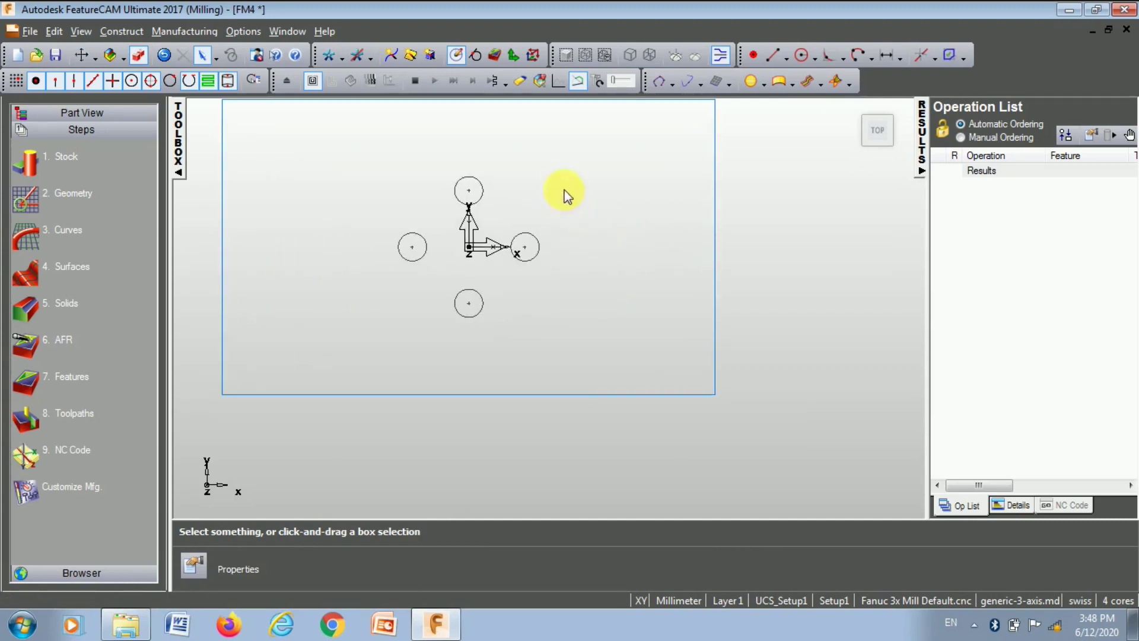
right_click(569, 184)
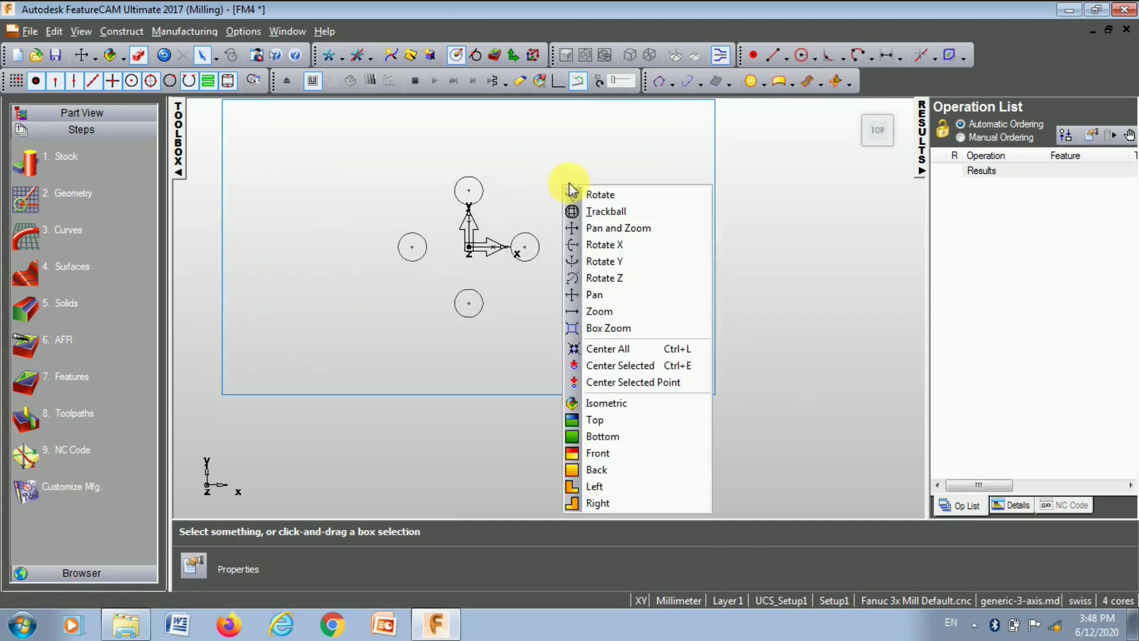
left_click(593, 295)
left_click_drag(529, 259, 587, 322)
scroll(579, 318, "up", 1)
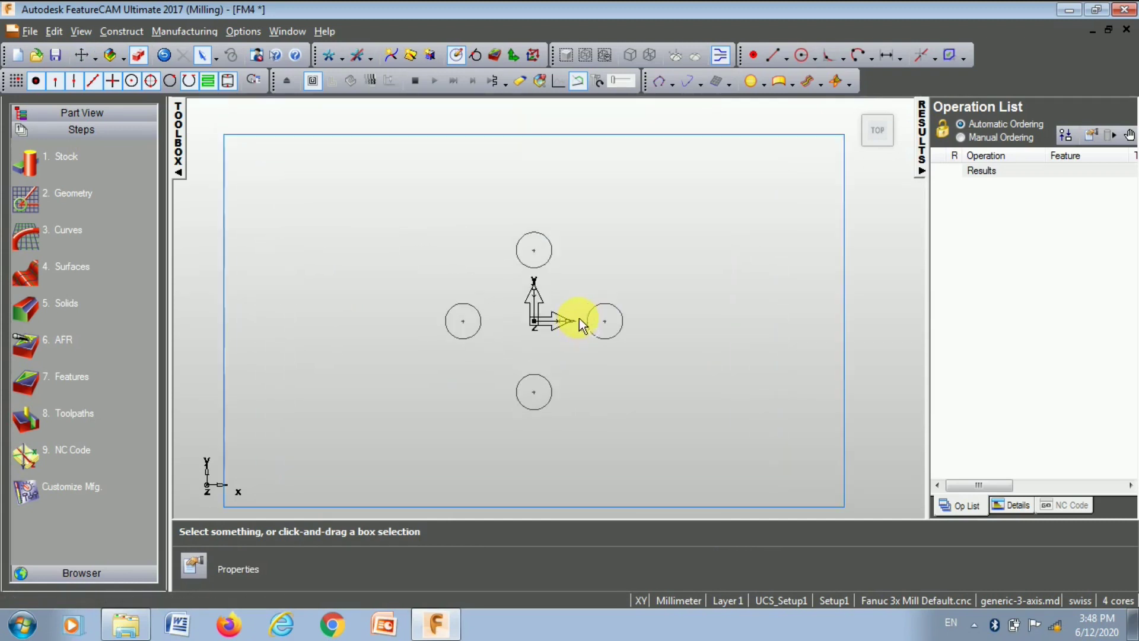
scroll(577, 334, "down", 1)
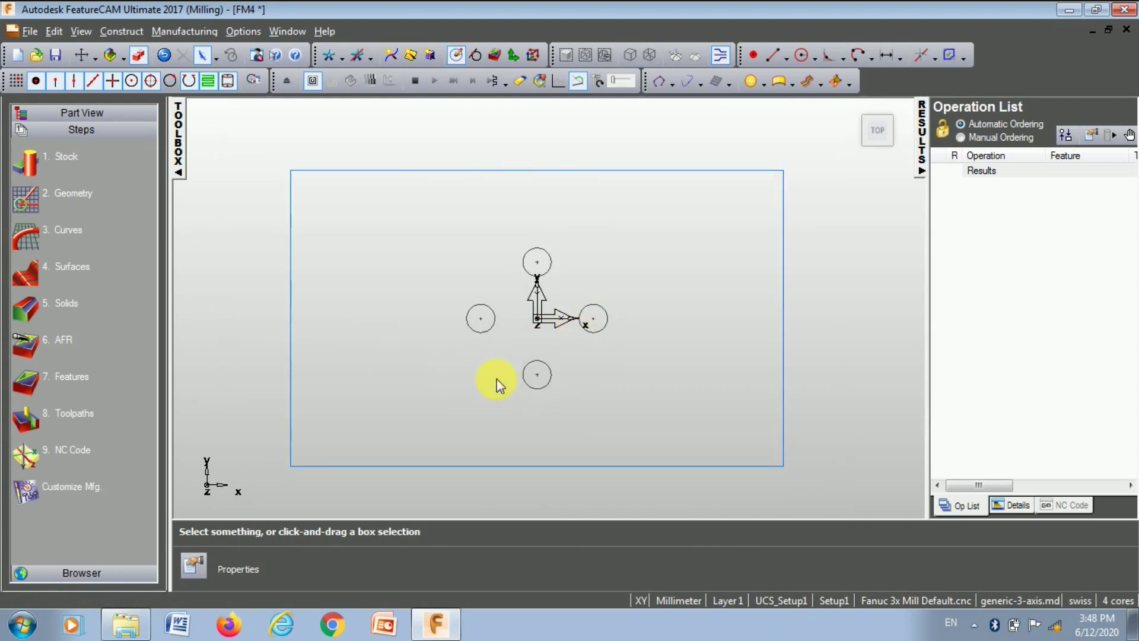
Start a new Hole feature from dimensions with the option to make a pattern from it, and proceed to the pattern types.
left_click(25, 387)
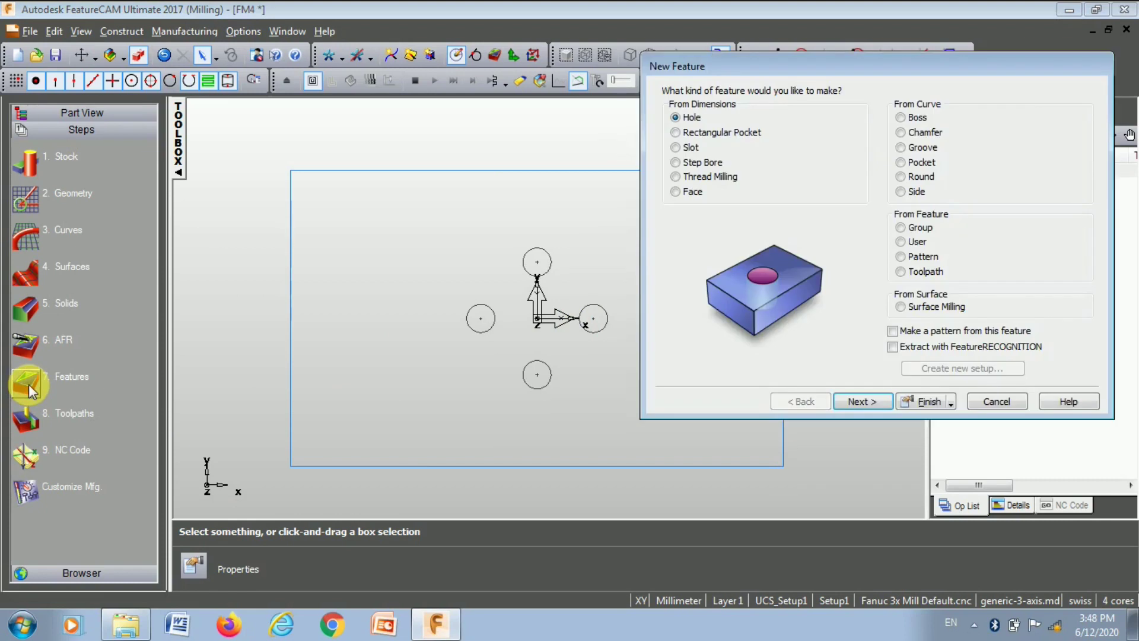
left_click(675, 133)
left_click(675, 119)
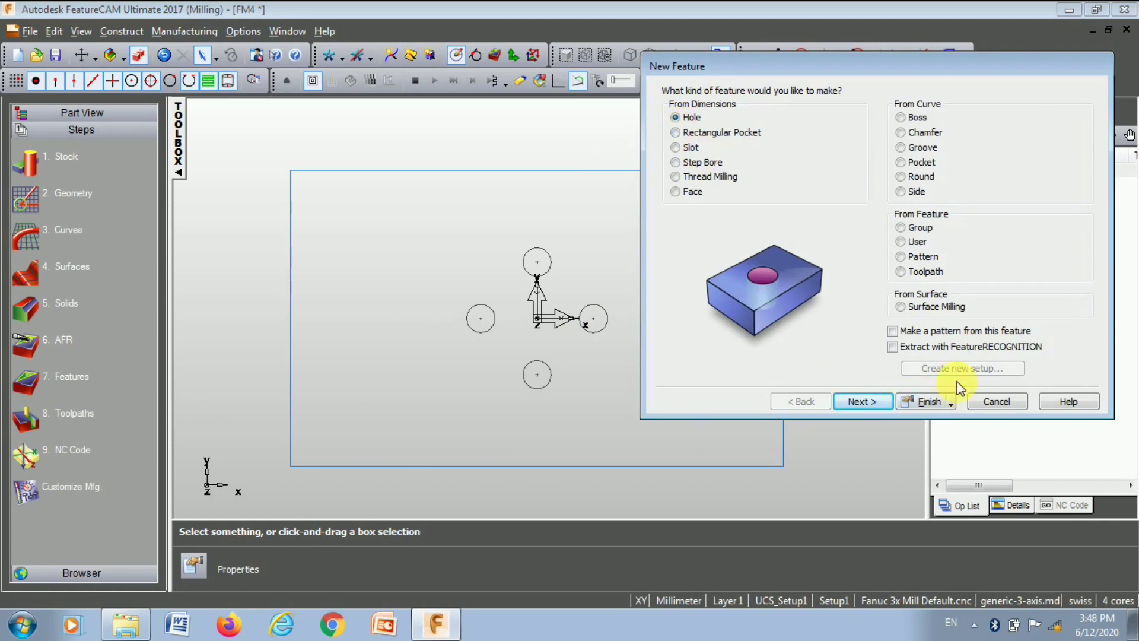
left_click(893, 331)
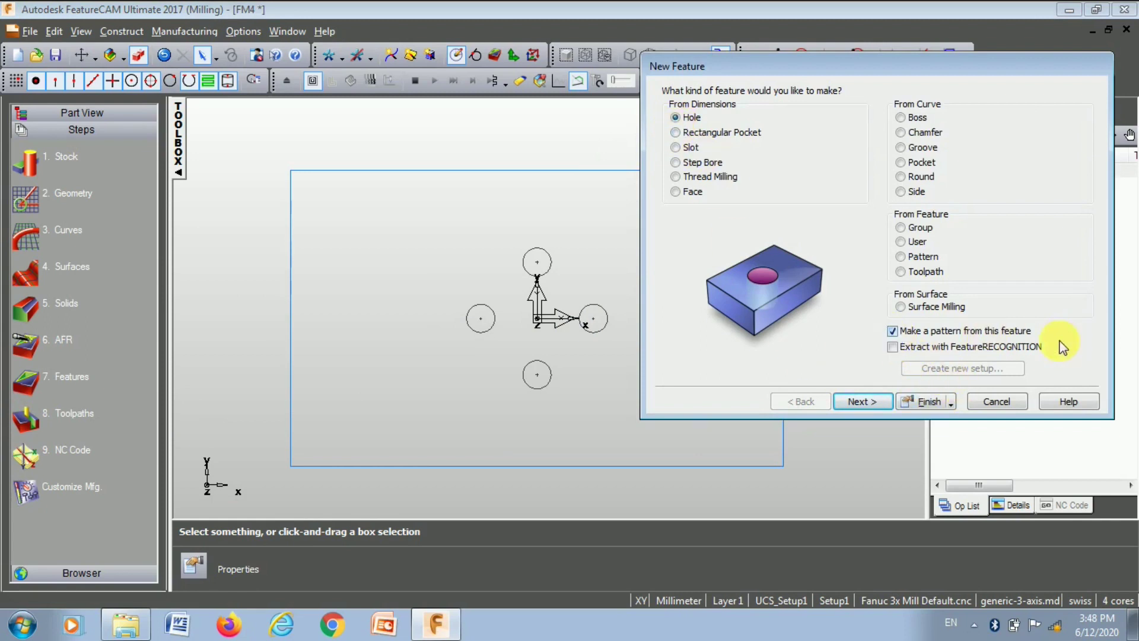
left_click(863, 401)
left_click(863, 402)
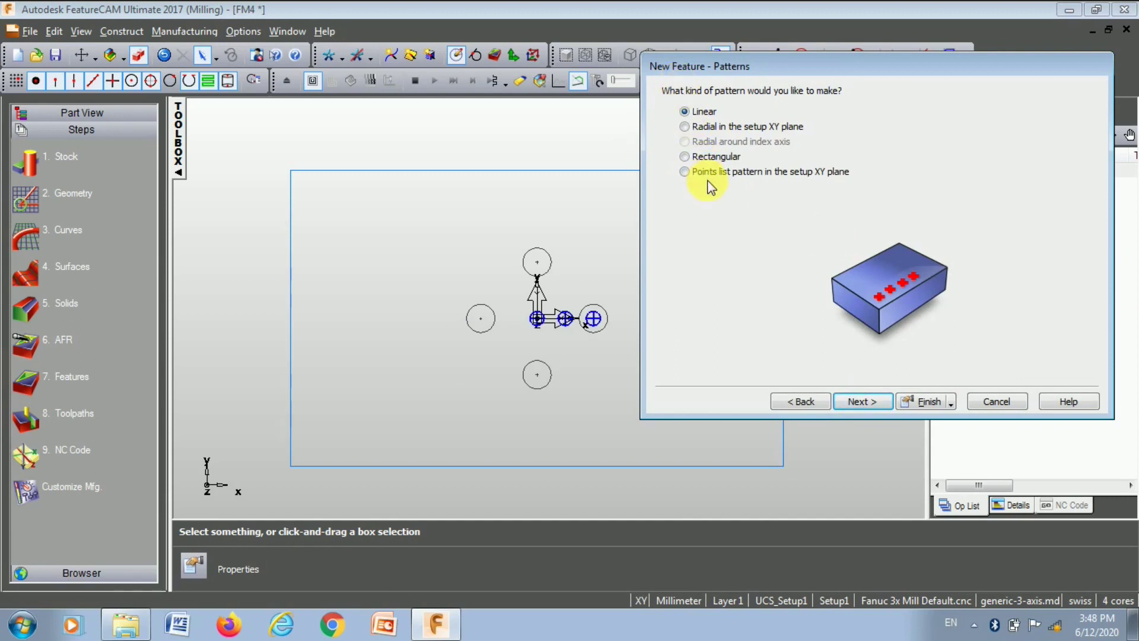
Define a radial pattern in the setup XY plane with number 4, spacing angle 90 and diameter 80 mm.
left_click(686, 127)
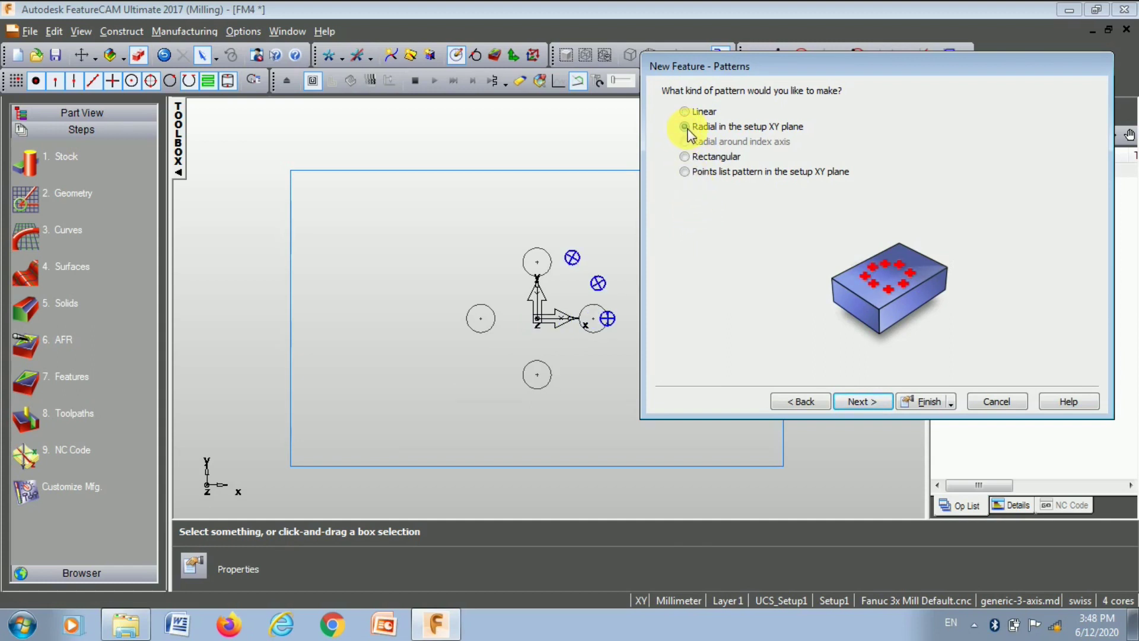
left_click(858, 401)
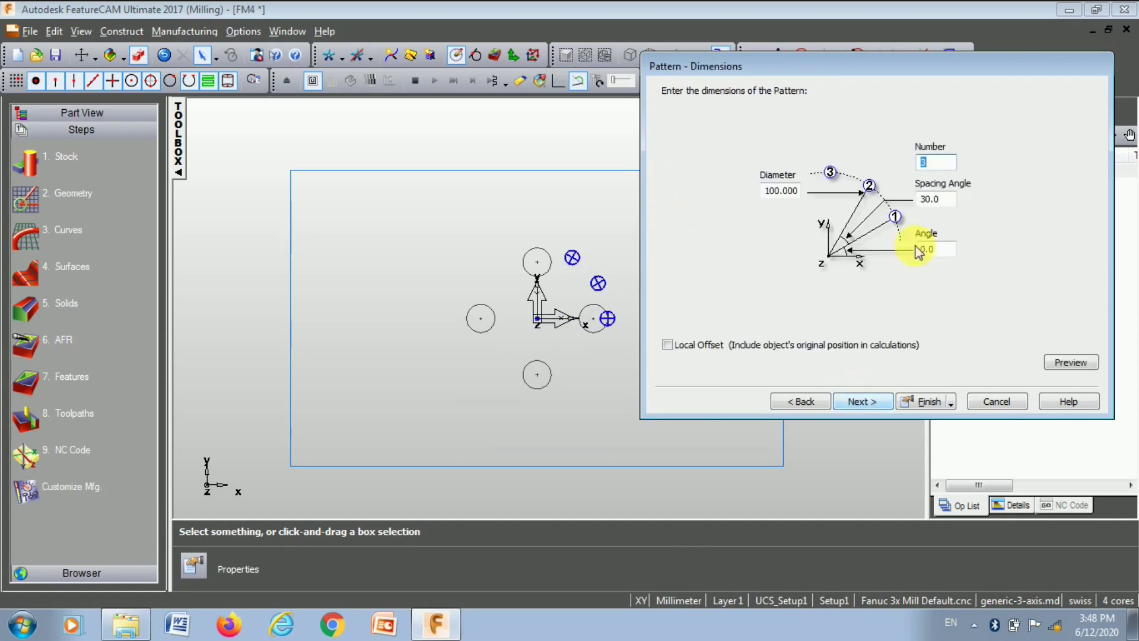
type("4")
key("Tab")
left_click(948, 204)
left_click_drag(948, 203, 866, 200)
type("90")
left_click_drag(765, 191, 822, 202)
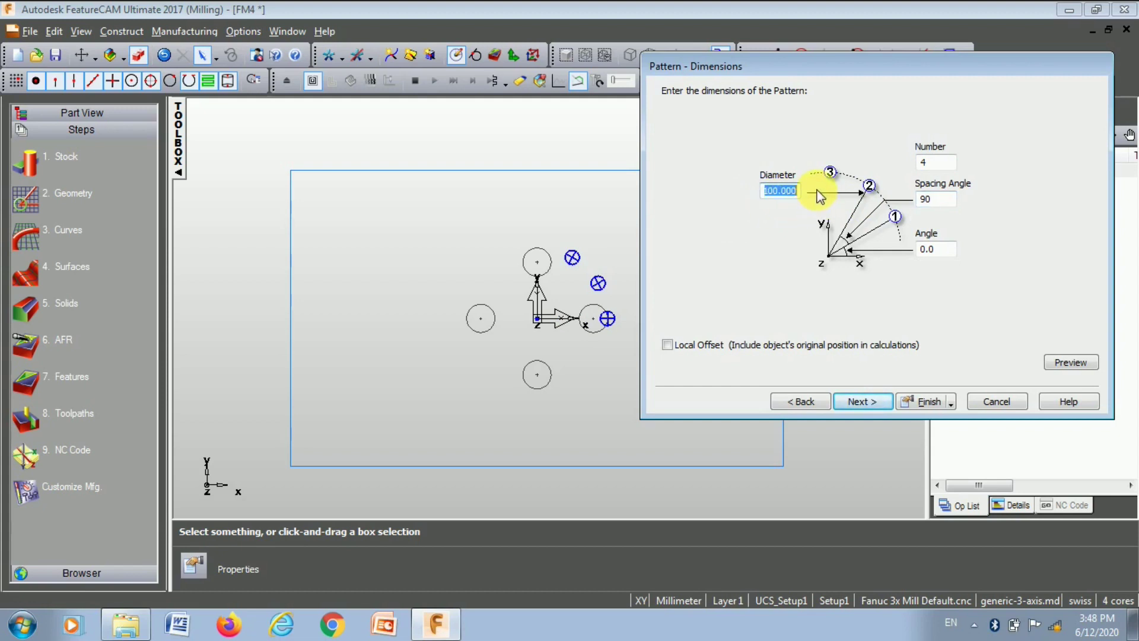
type("80")
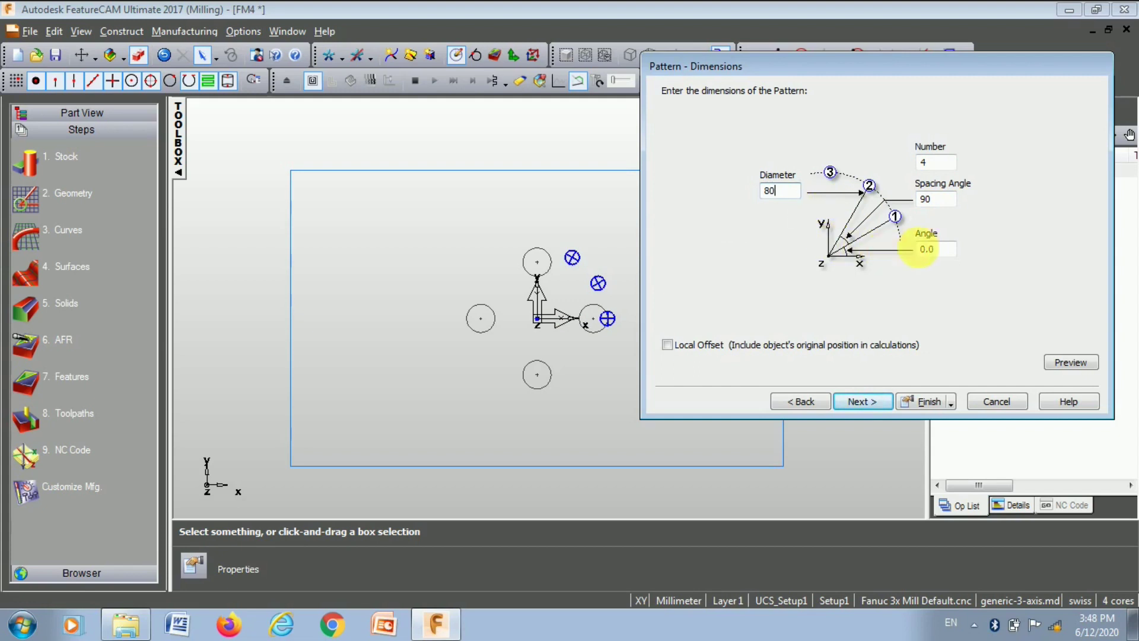
Accept the radial pattern centred at X 0, Y 0, Z 0 and turn off spot drilling in the hole strategy.
left_click(871, 403)
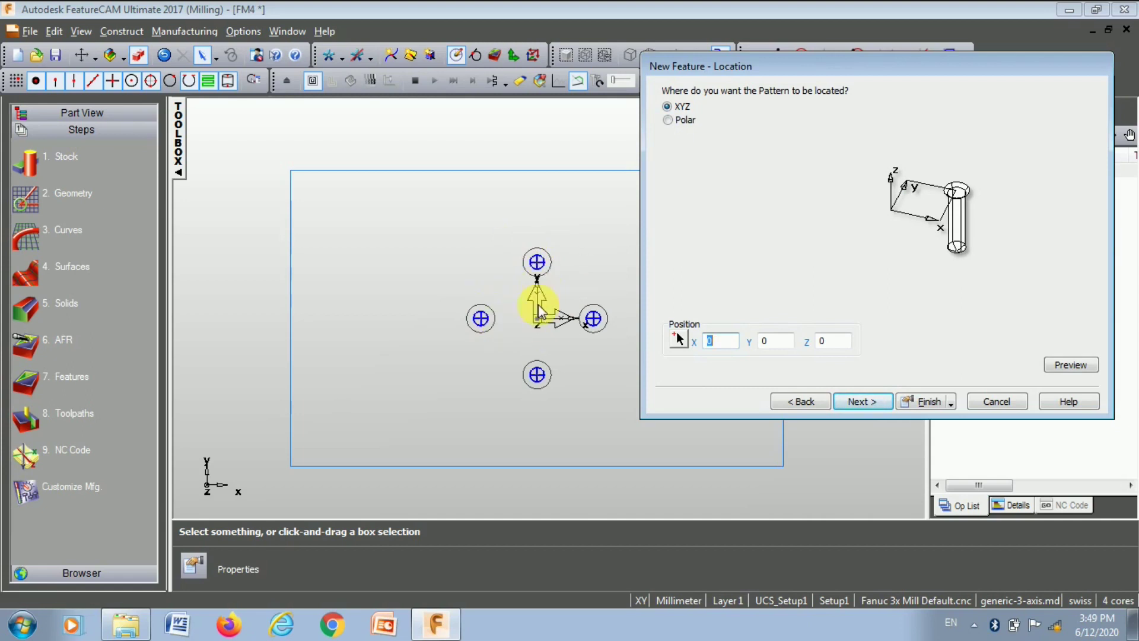
left_click(859, 401)
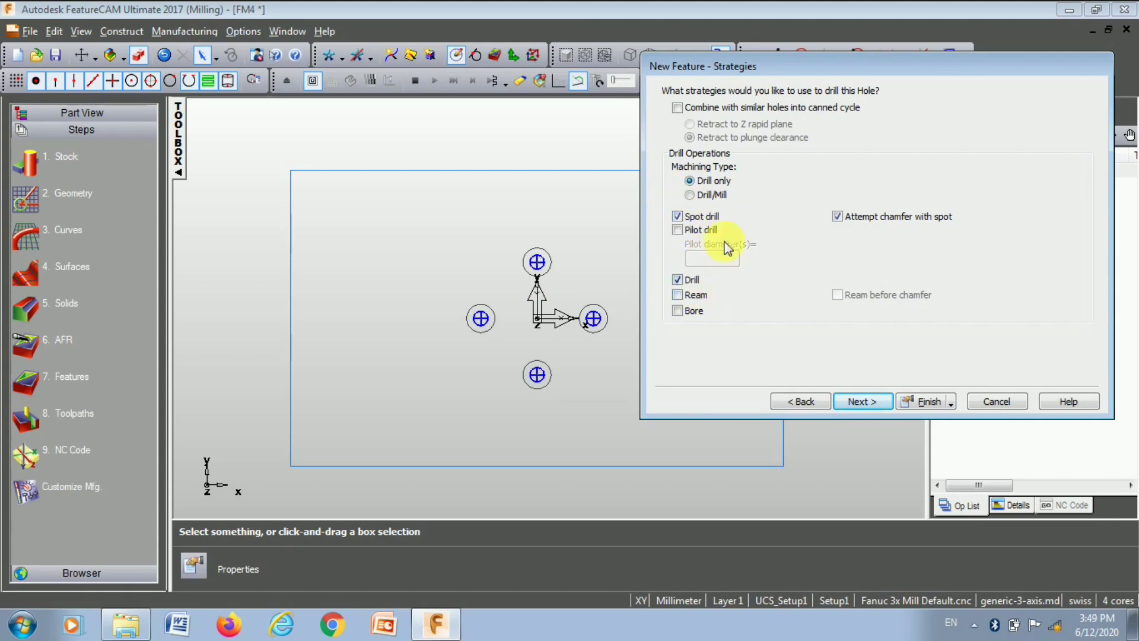
left_click(677, 217)
left_click(862, 401)
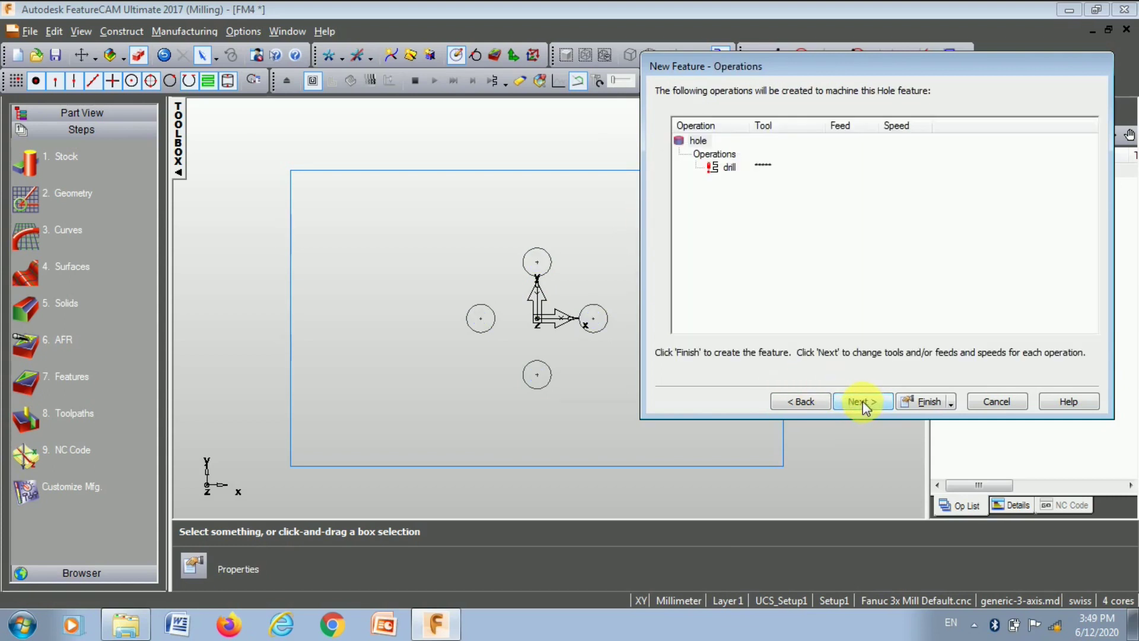
Assign the User-defined millimetre HSS twist drill to the hole's drill operation, filtering the tool search by Twist Drill.
left_click(862, 401)
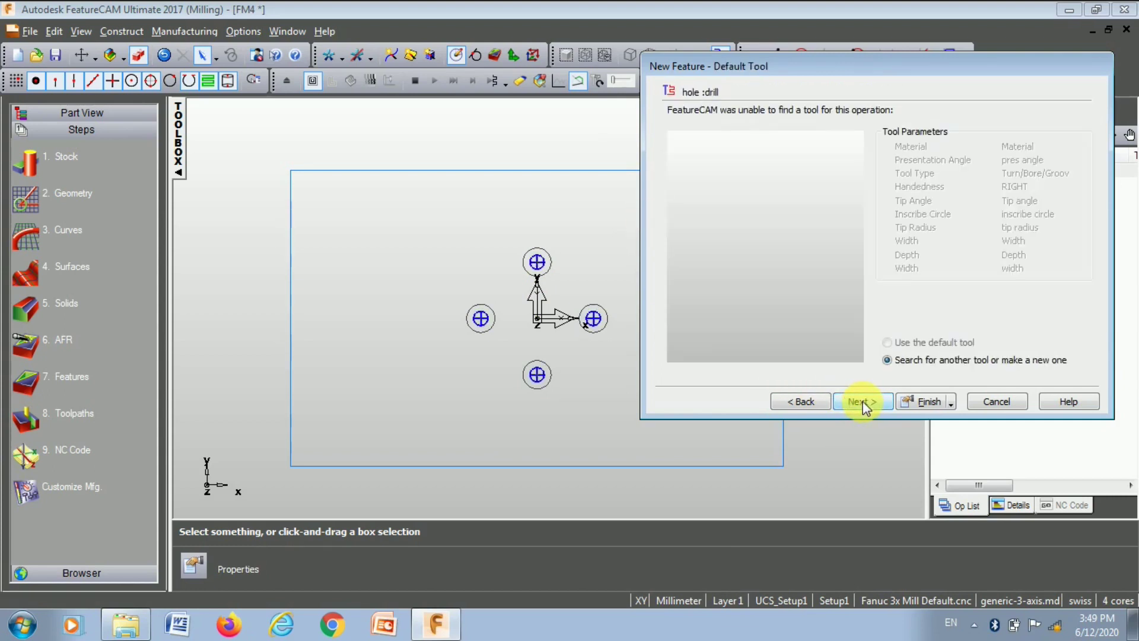
left_click(862, 401)
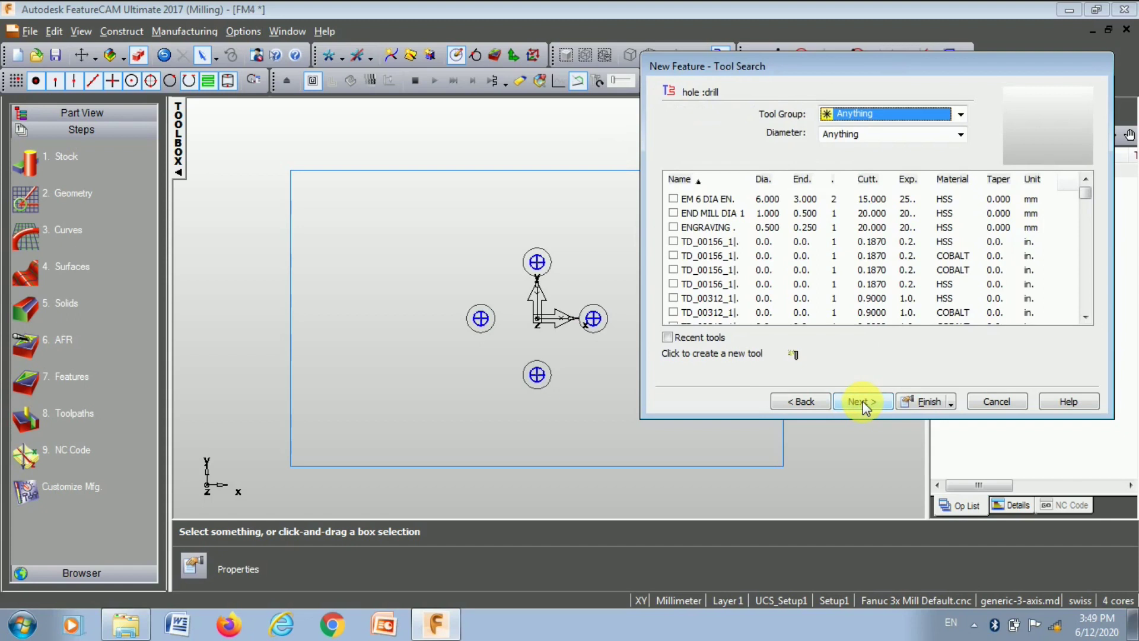
left_click(960, 114)
left_click(883, 141)
left_click_drag(1084, 205, 1097, 304)
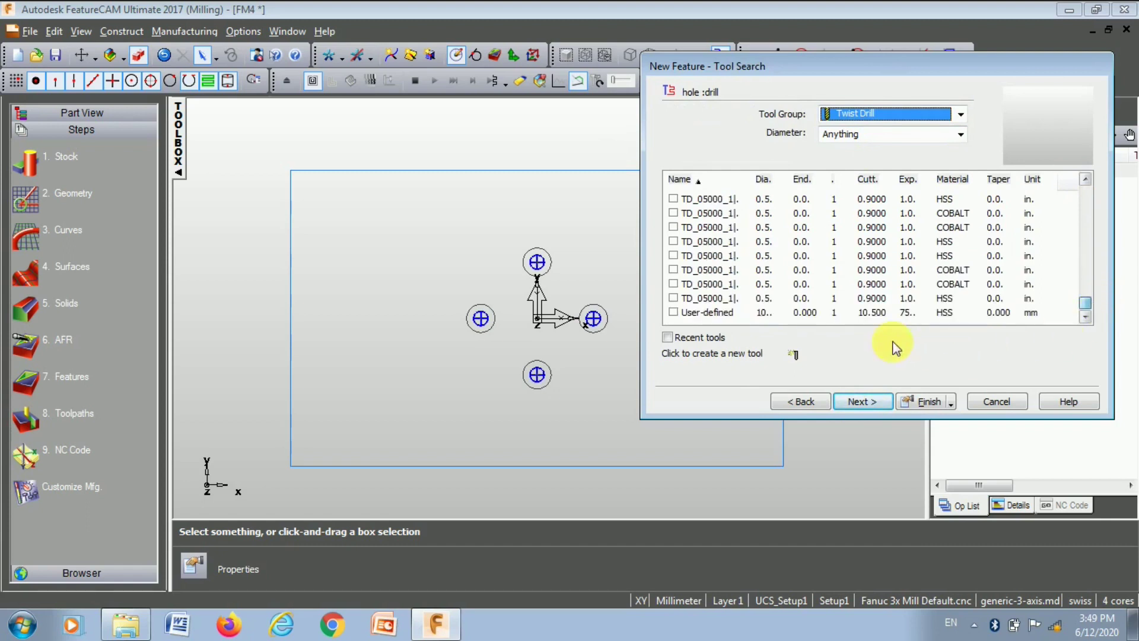
left_click(674, 311)
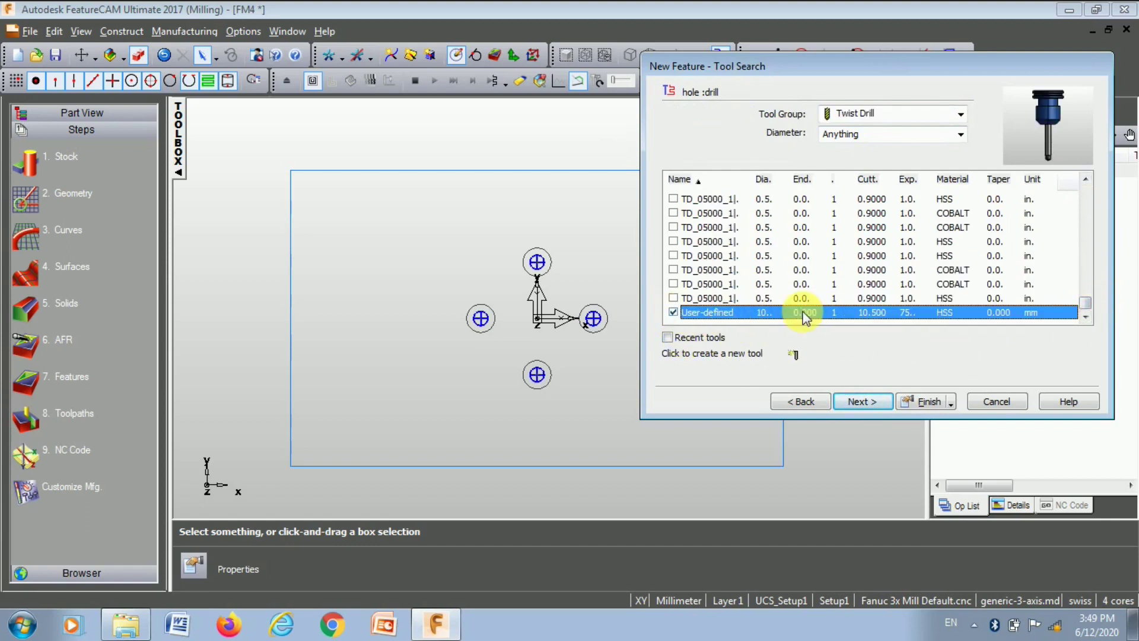
left_click(868, 403)
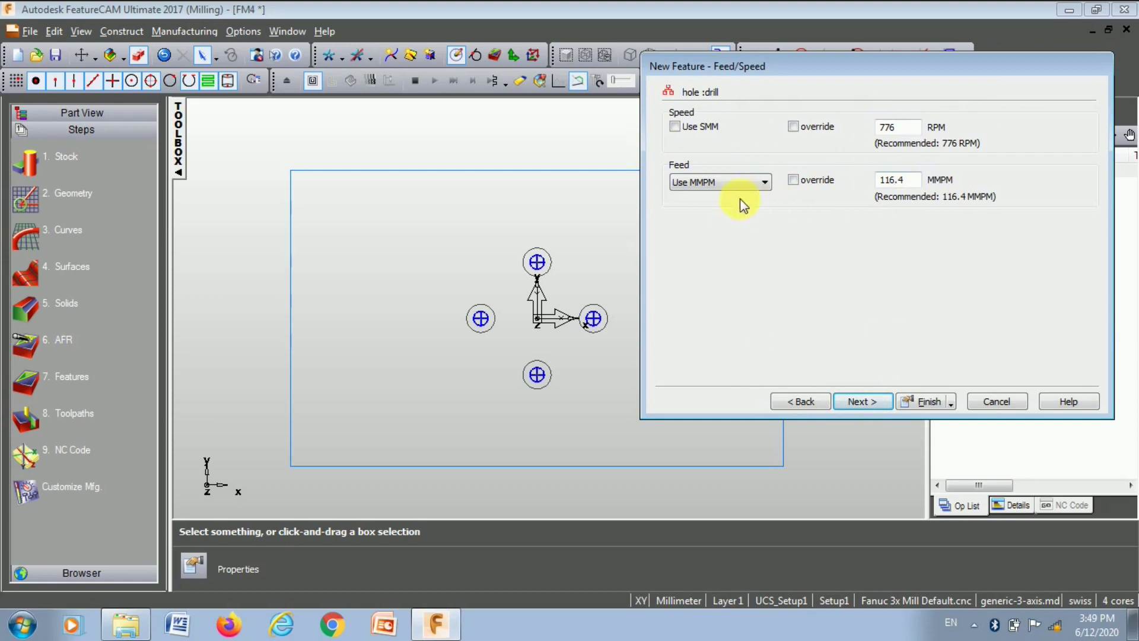
Set the drill feed units to MMPR, keeping the recommended feed of 0.150 MMPR and speed of 776 RPM.
left_click(764, 182)
left_click(736, 208)
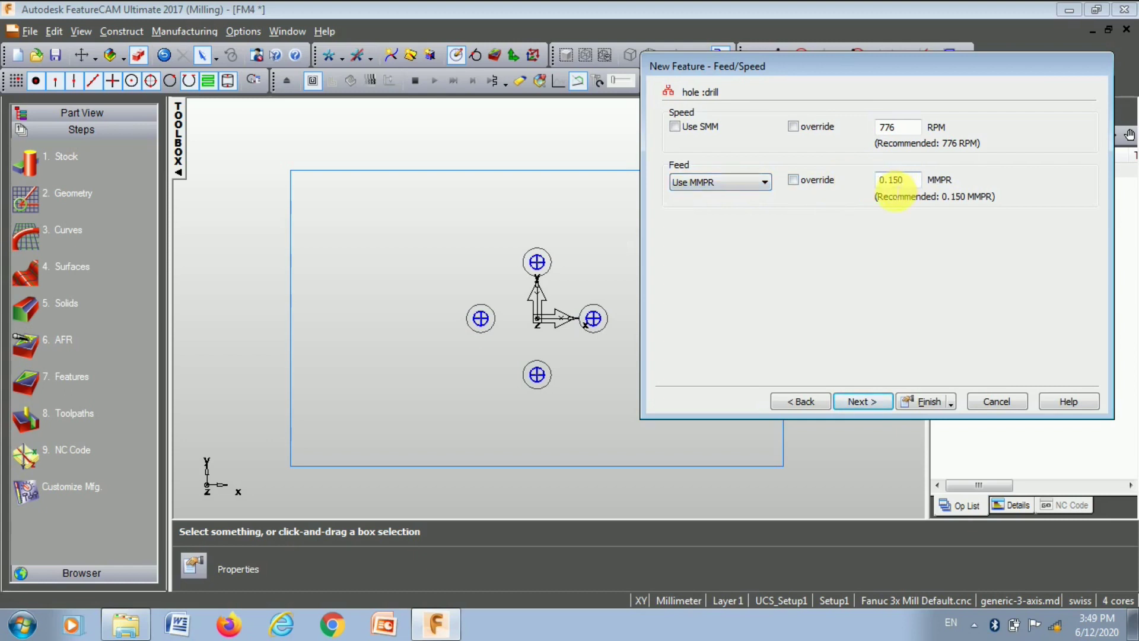
left_click(913, 184)
double_click(908, 128)
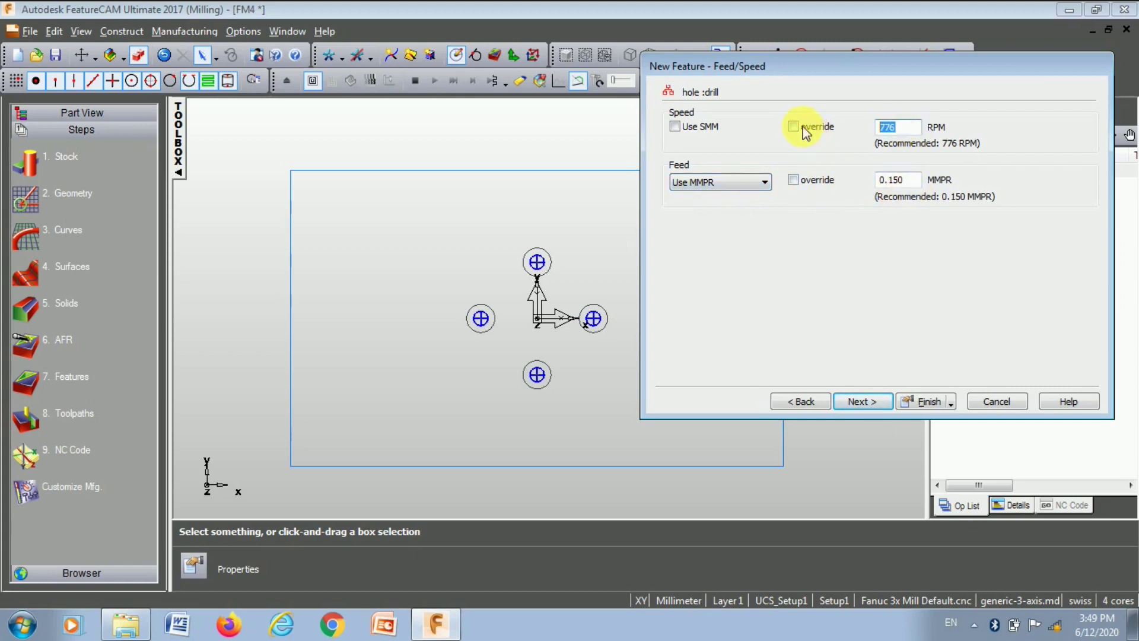
left_click(877, 407)
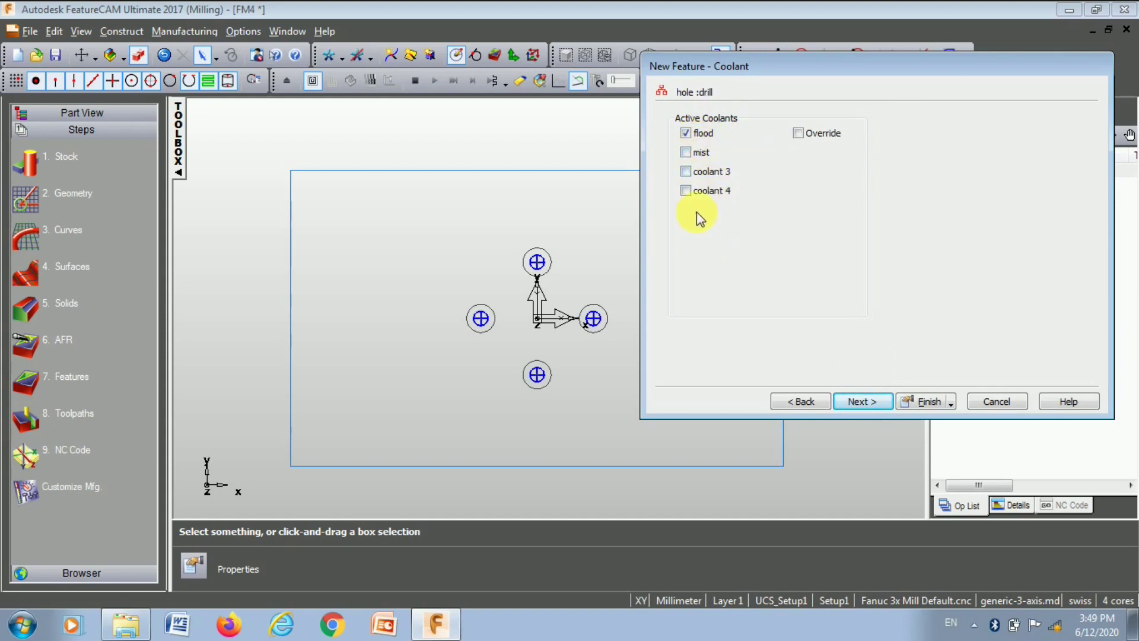
Add coolant 3 to the active coolants and finish creating the patterned hole feature.
left_click(686, 171)
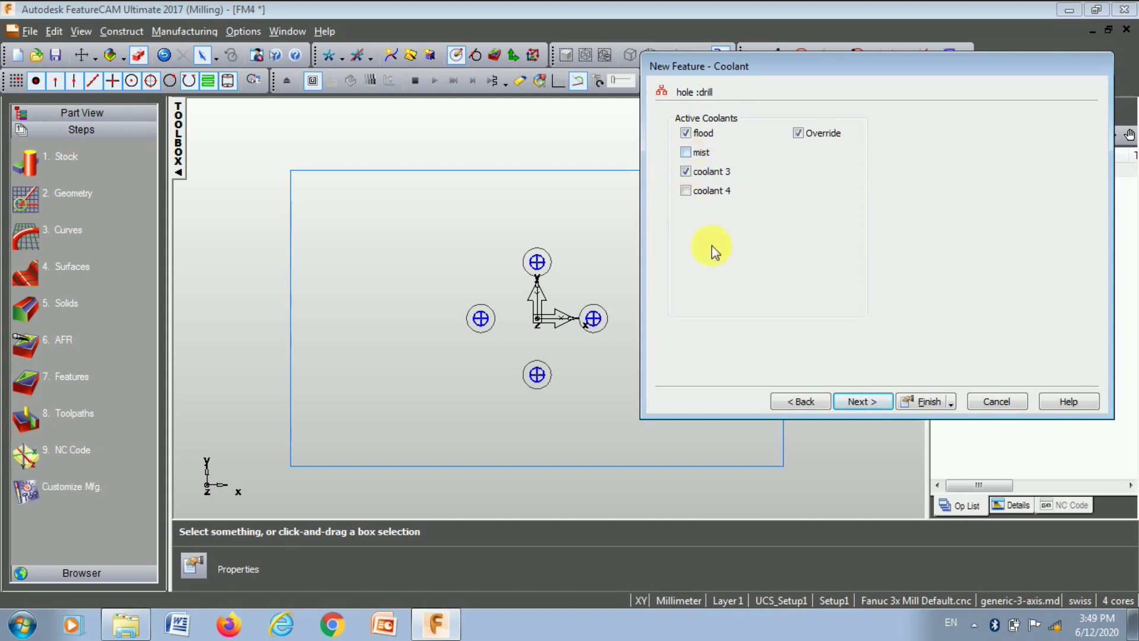
left_click(863, 402)
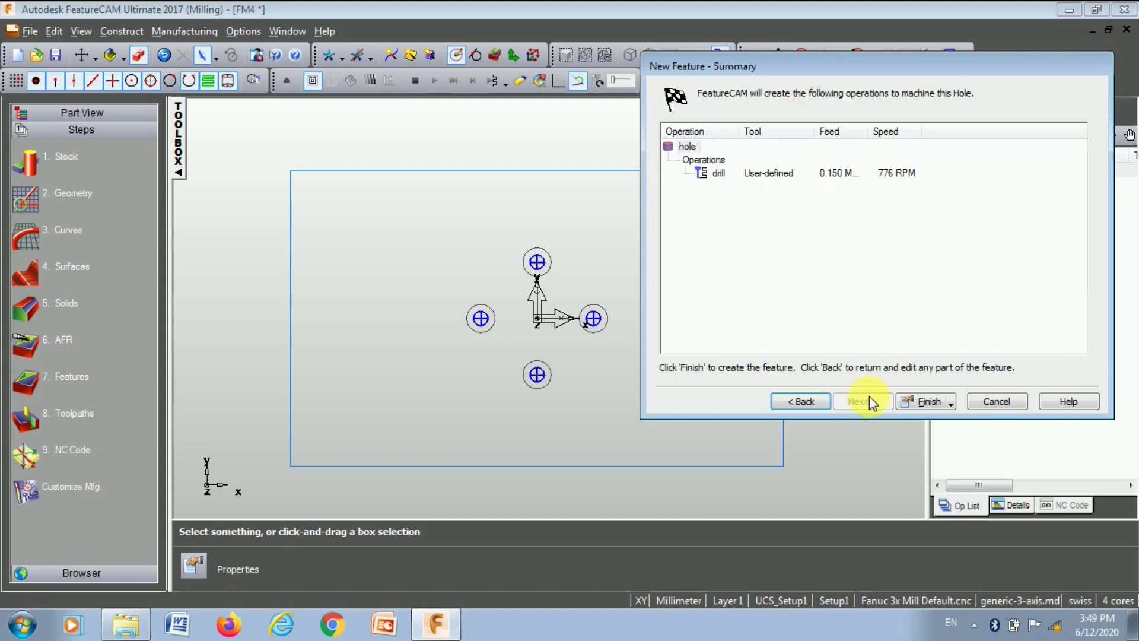
left_click(920, 409)
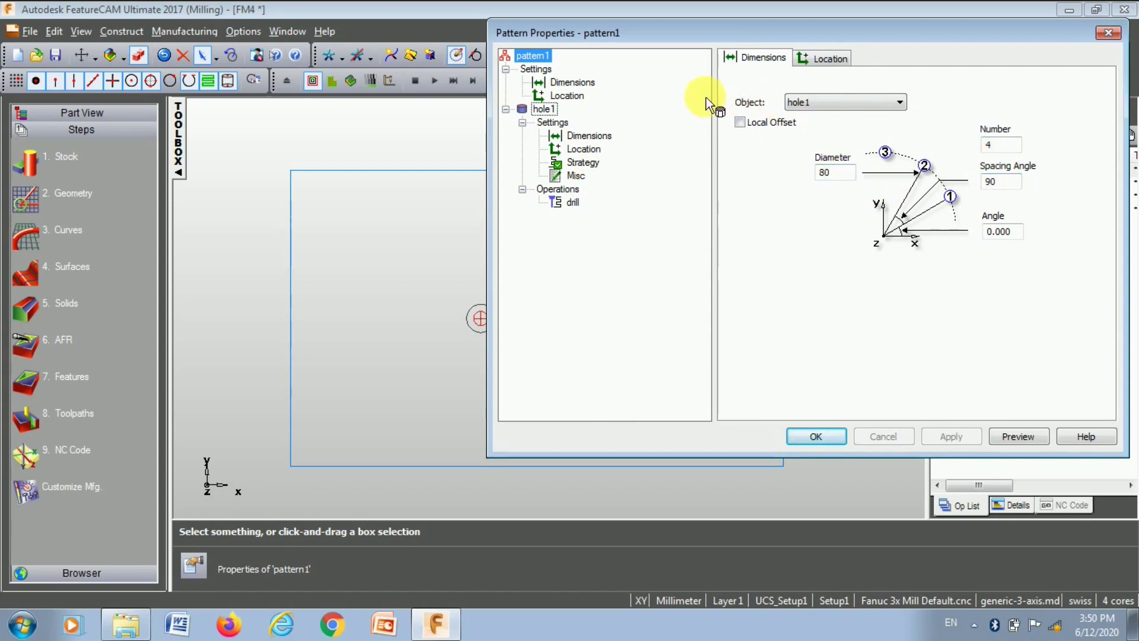
Review the pattern's location and the hole's dimensions, location, strategy and miscellaneous attributes, including plunge clearance, and close the properties.
left_click(814, 62)
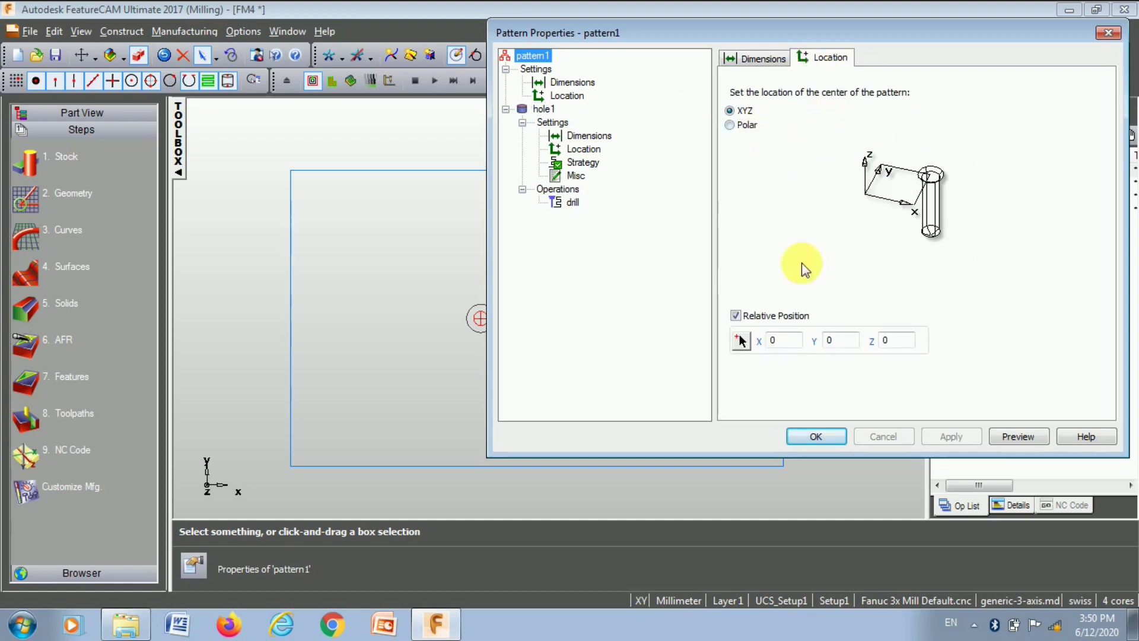
left_click(571, 83)
left_click(570, 96)
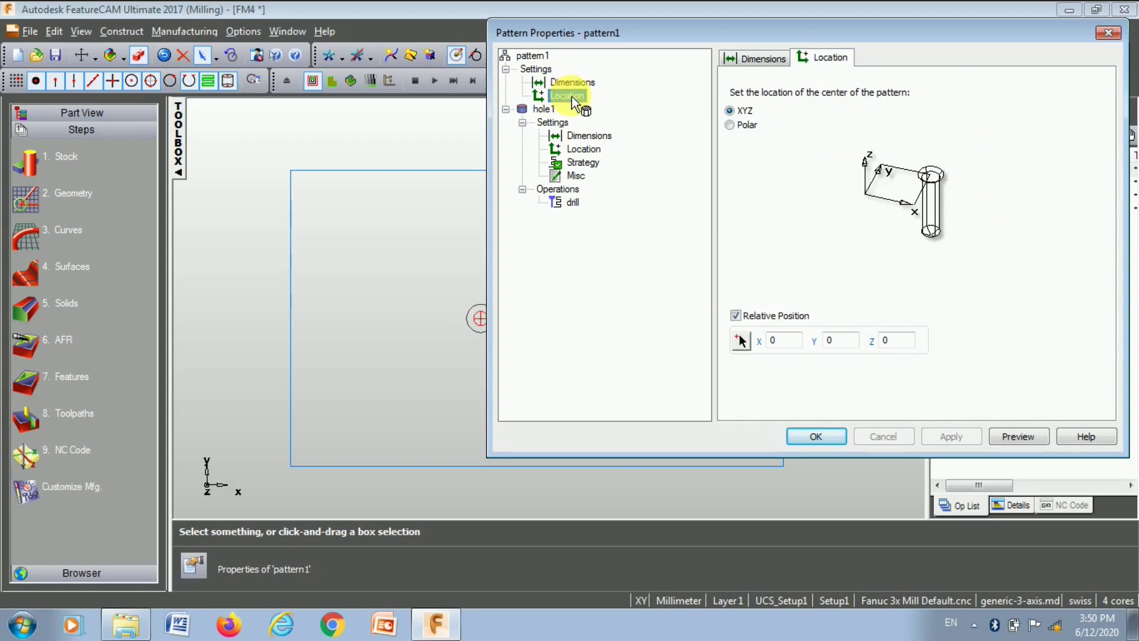
left_click(573, 137)
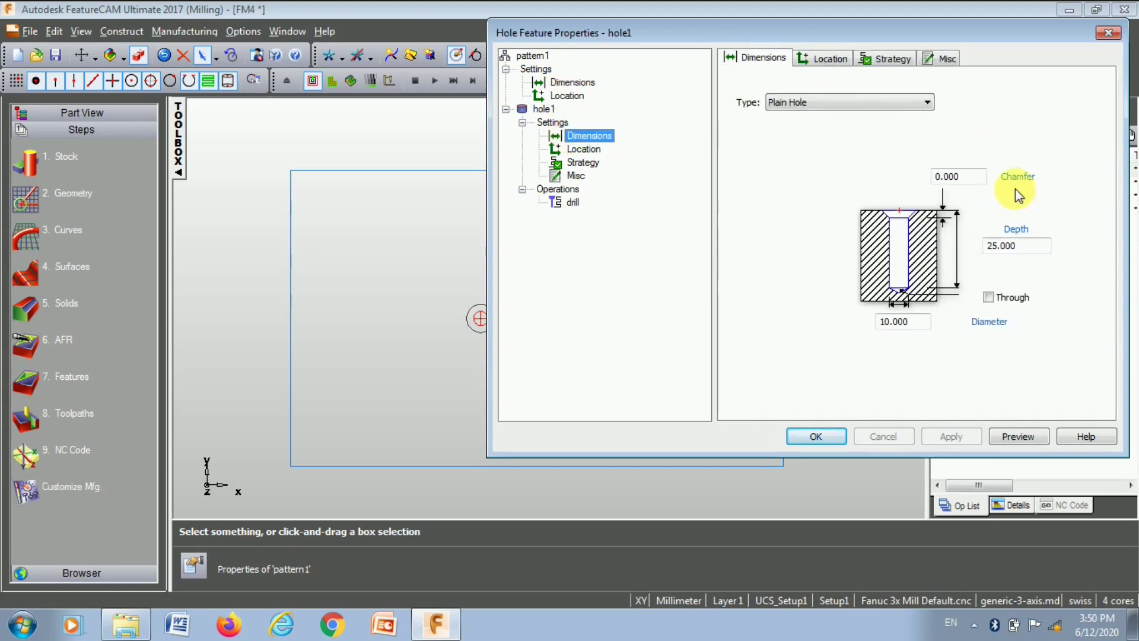
left_click(583, 149)
left_click(583, 164)
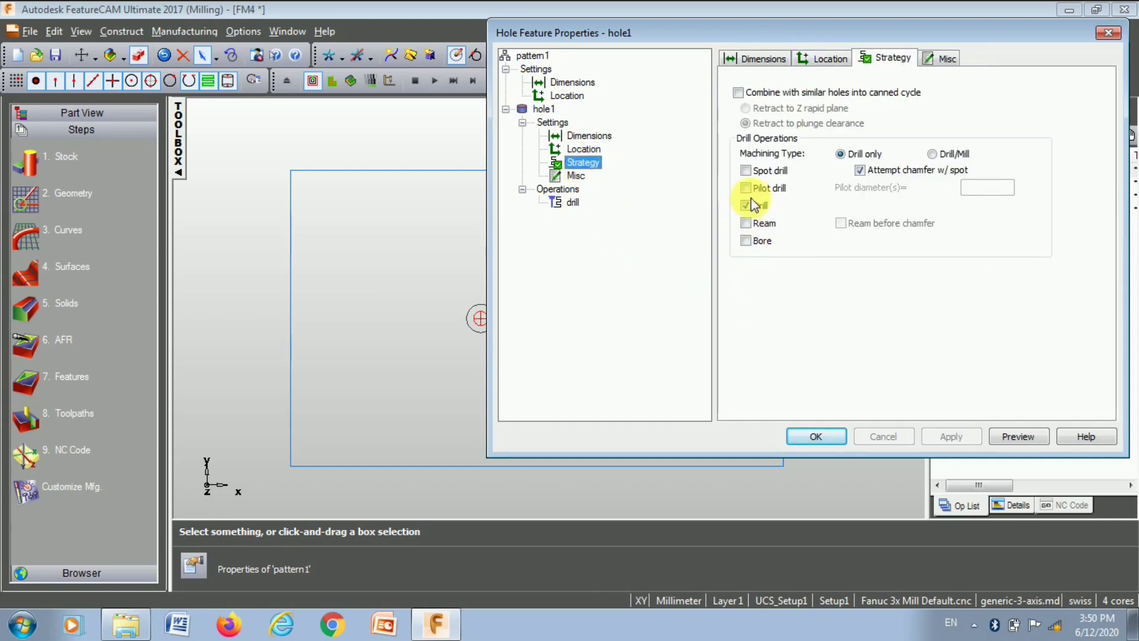
left_click(576, 177)
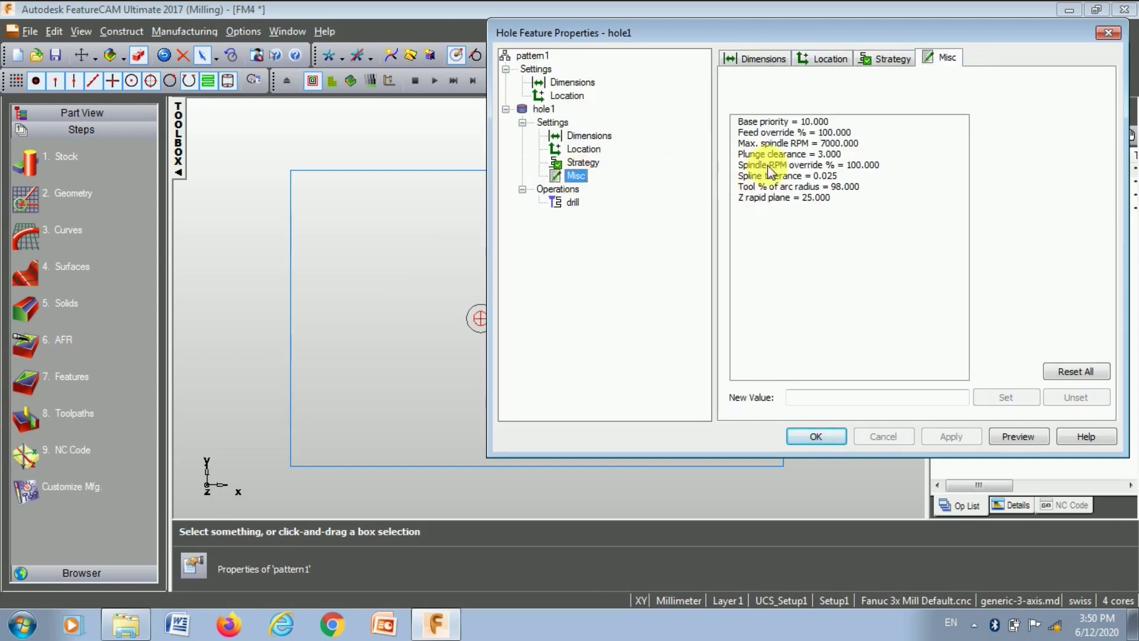
mouse_move(788, 161)
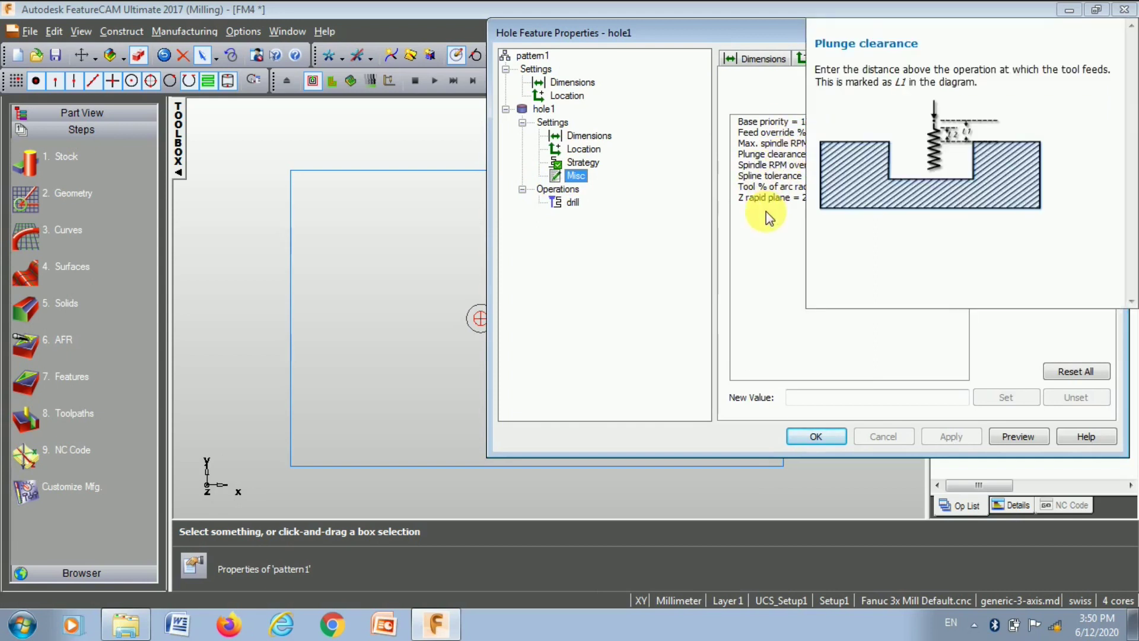
mouse_move(762, 205)
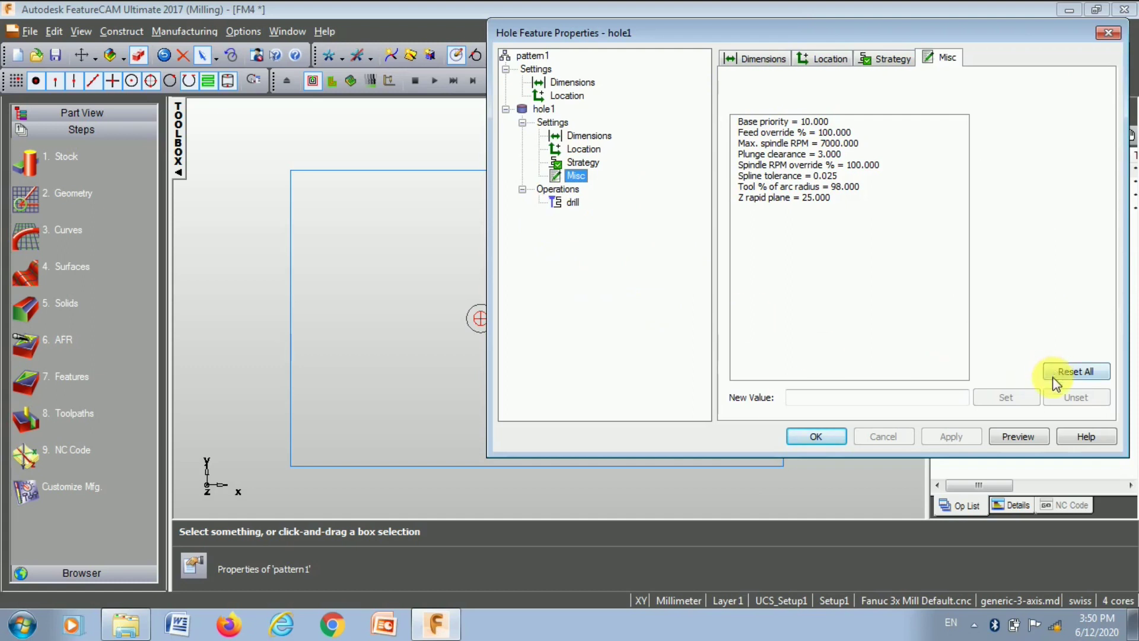
left_click(816, 437)
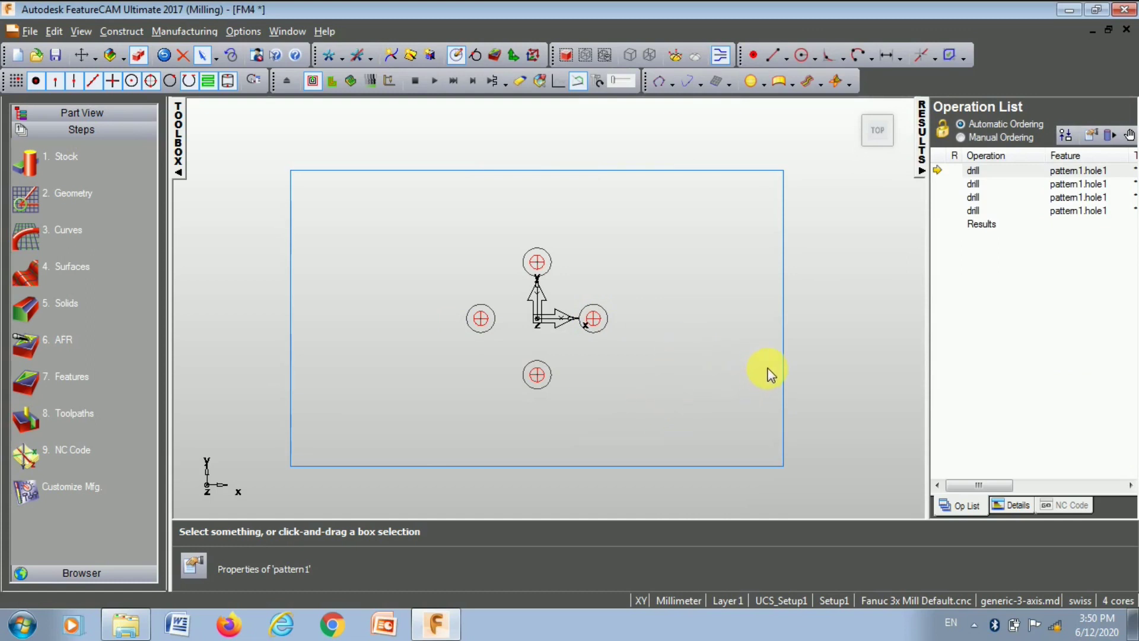
Inspect the drilled hole pattern within the stock from the isometric, left, right and top views.
key("ctrl+i")
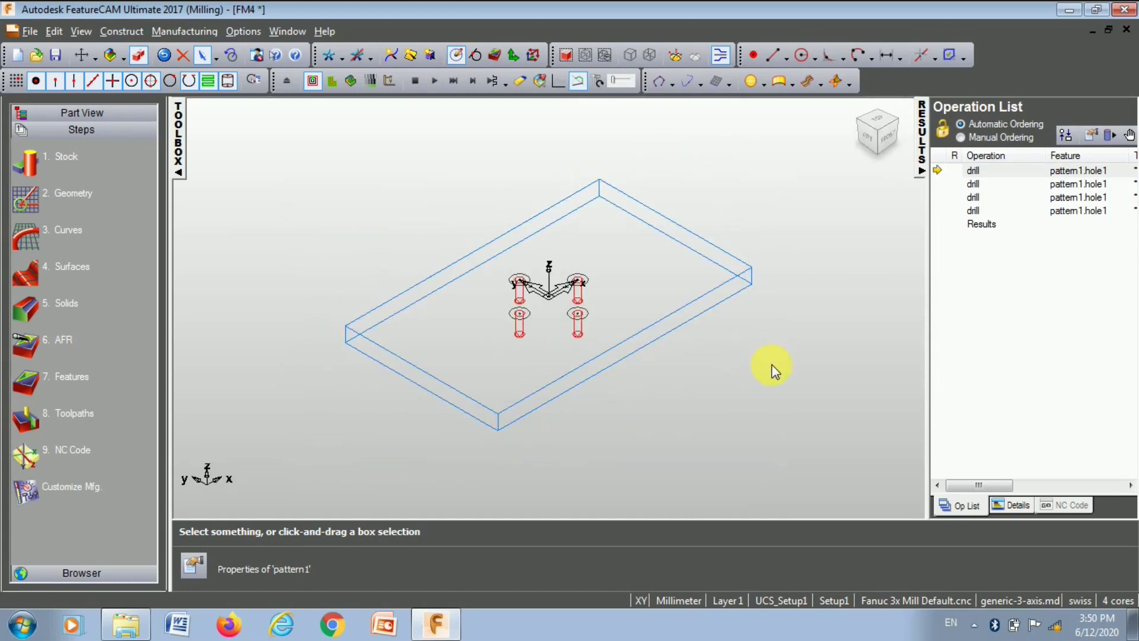
middle_click_drag(750, 332, 700, 345)
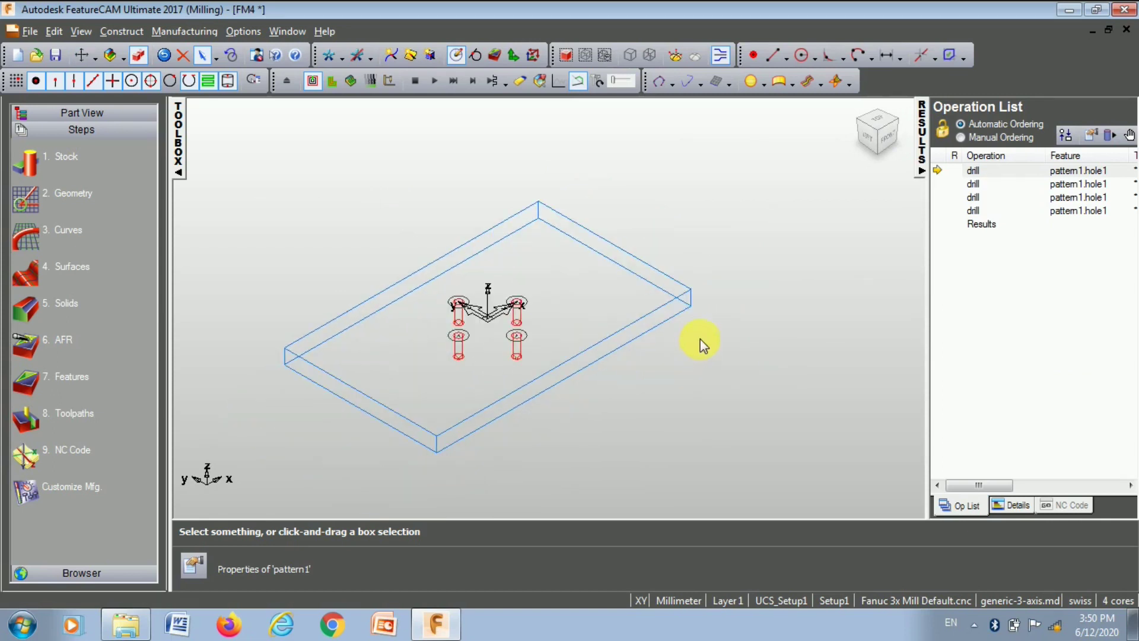
key("ctrl+t")
key("ctrl+l")
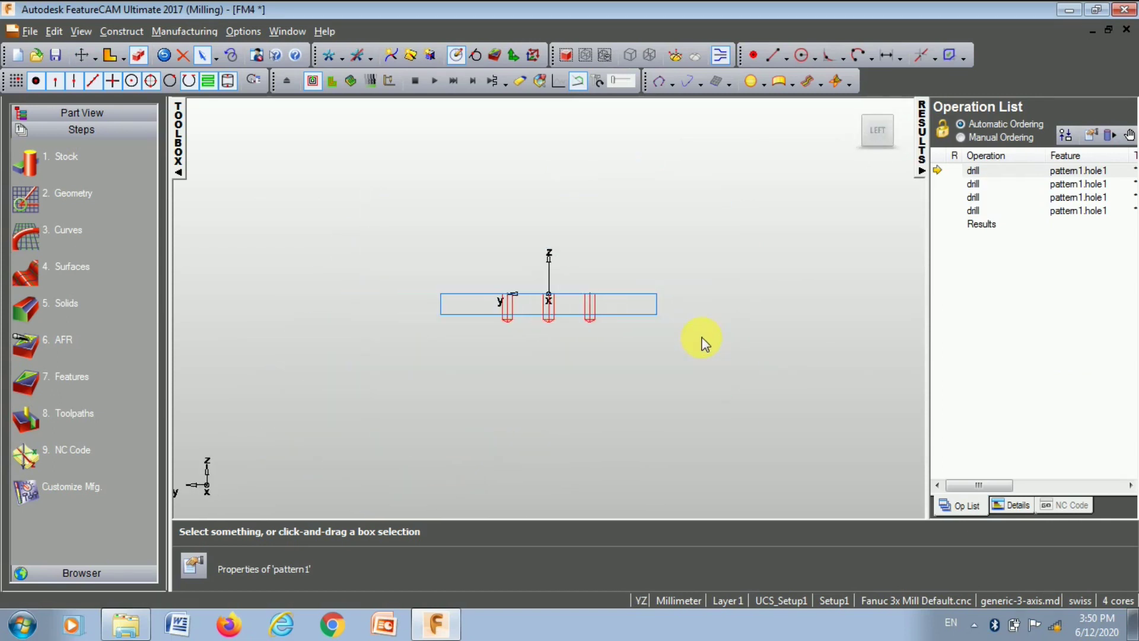
key("ctrl+r")
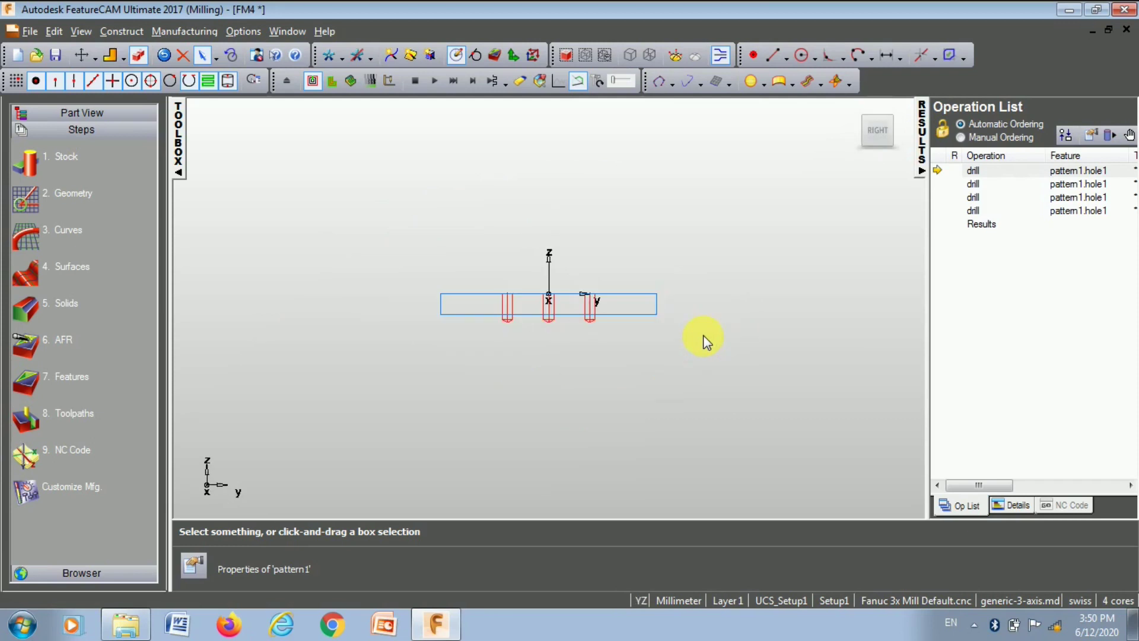
key("ctrl+t")
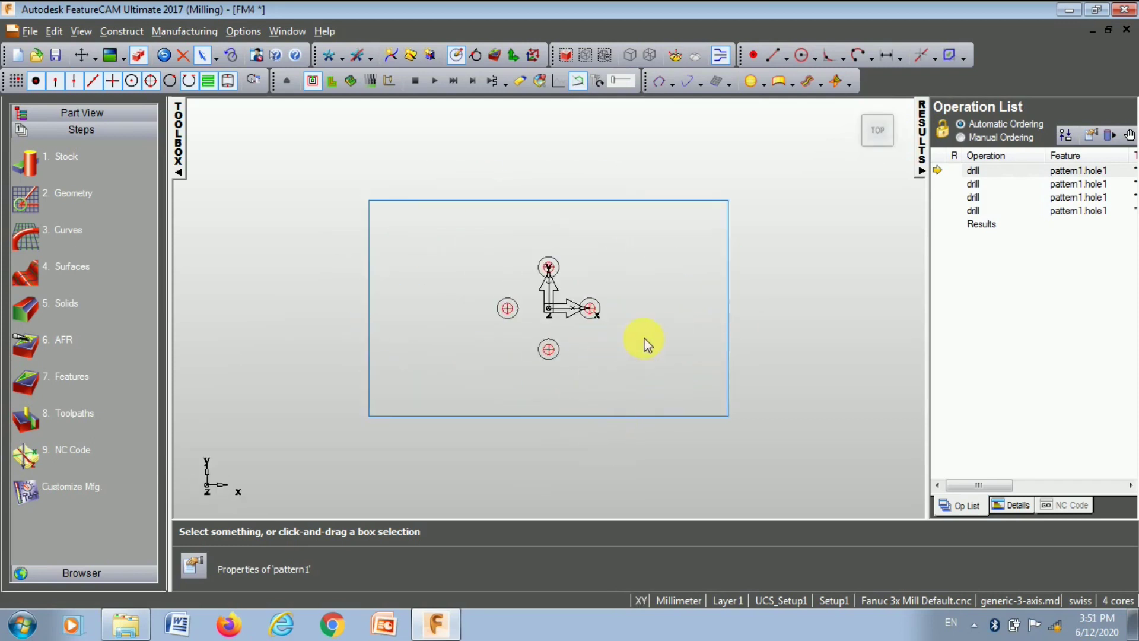
Run the 3D simulation of the four drilling operations from a tilted view and inspect the machined stock.
left_click(348, 82)
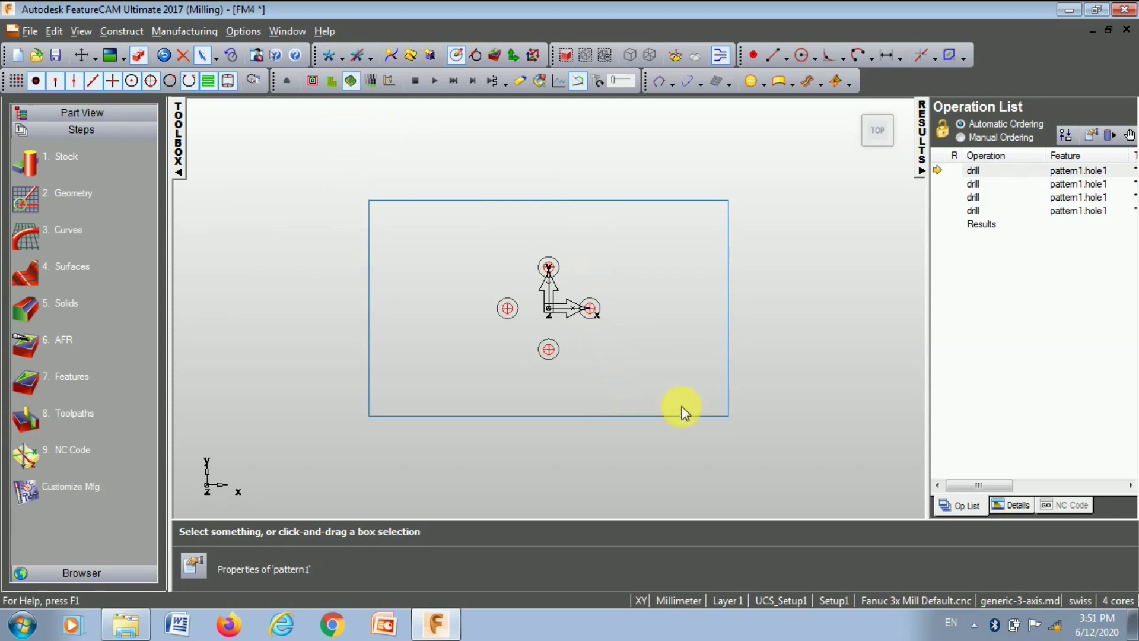
right_click(769, 344)
left_click(783, 43)
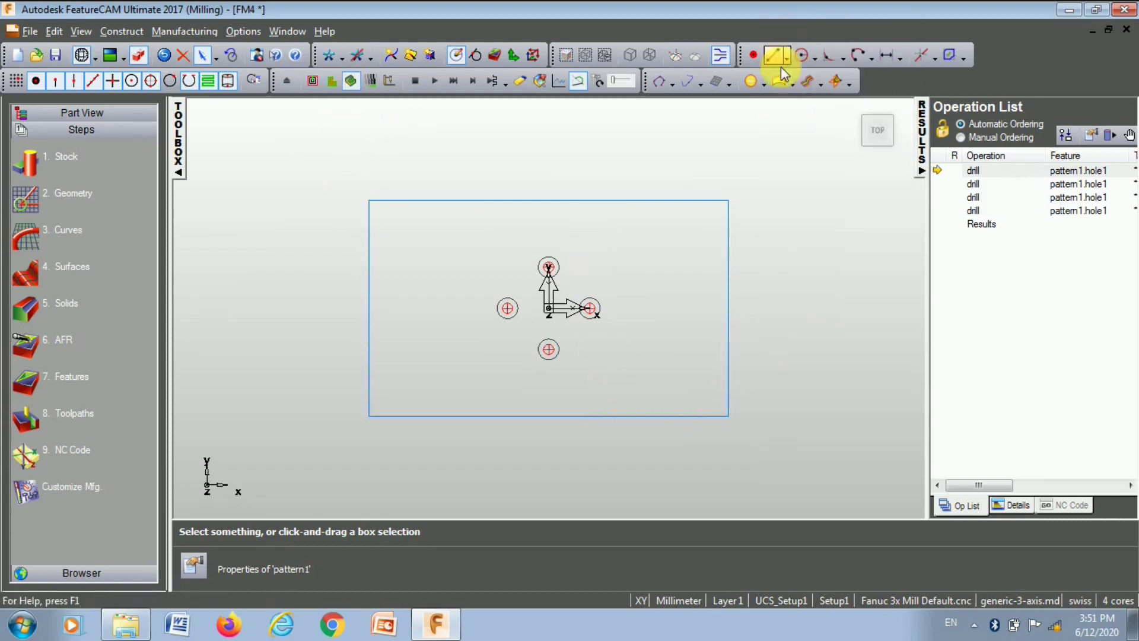
left_click_drag(783, 389, 809, 368)
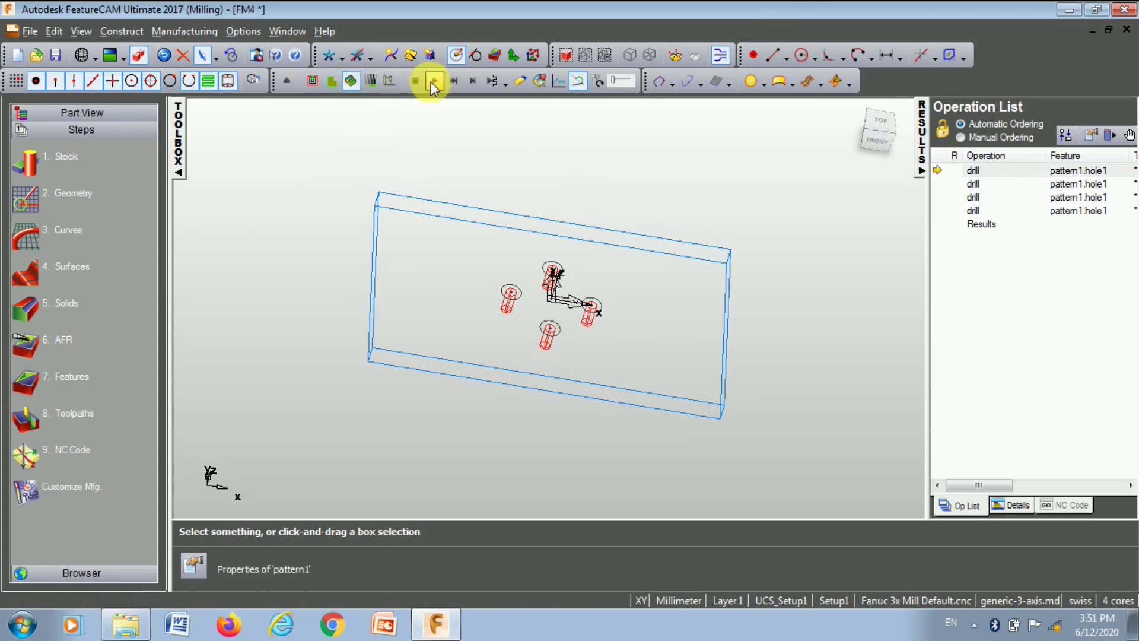
left_click(434, 83)
left_click(502, 415)
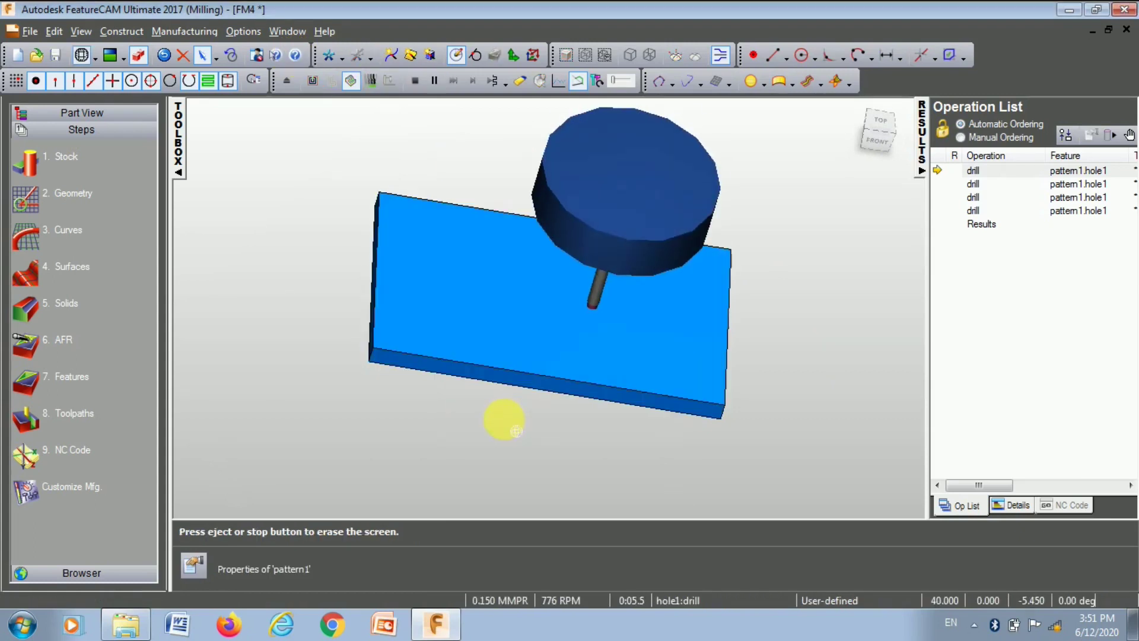
left_click_drag(619, 439, 608, 403)
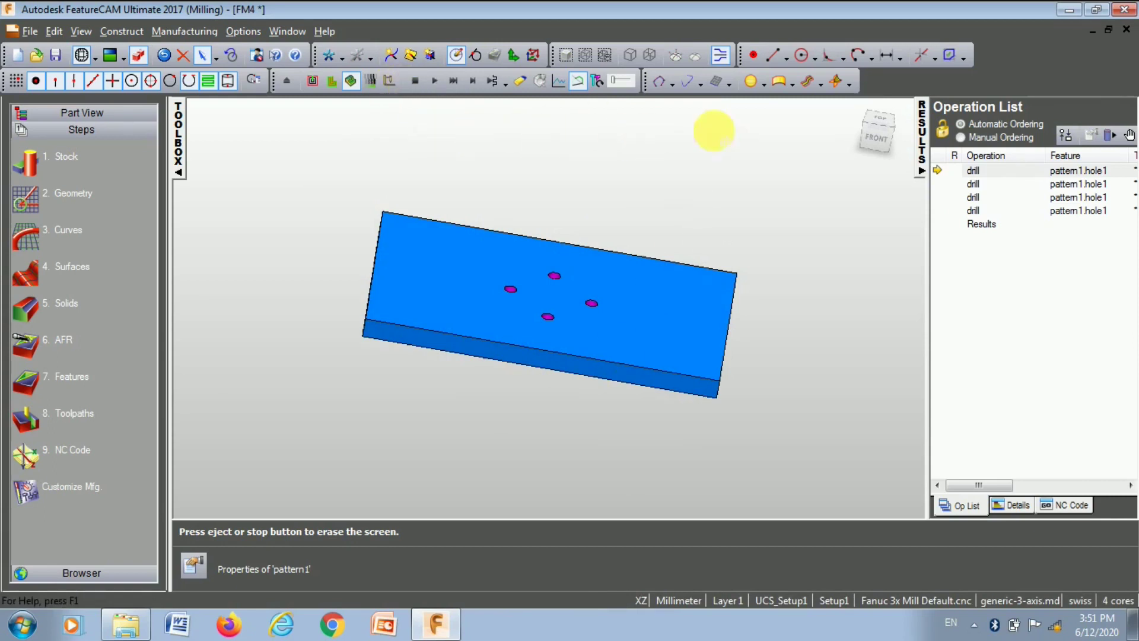
Change the first drill operation's drill cycle to Chip Break (G73), apply it and close the pattern properties.
left_click(965, 172)
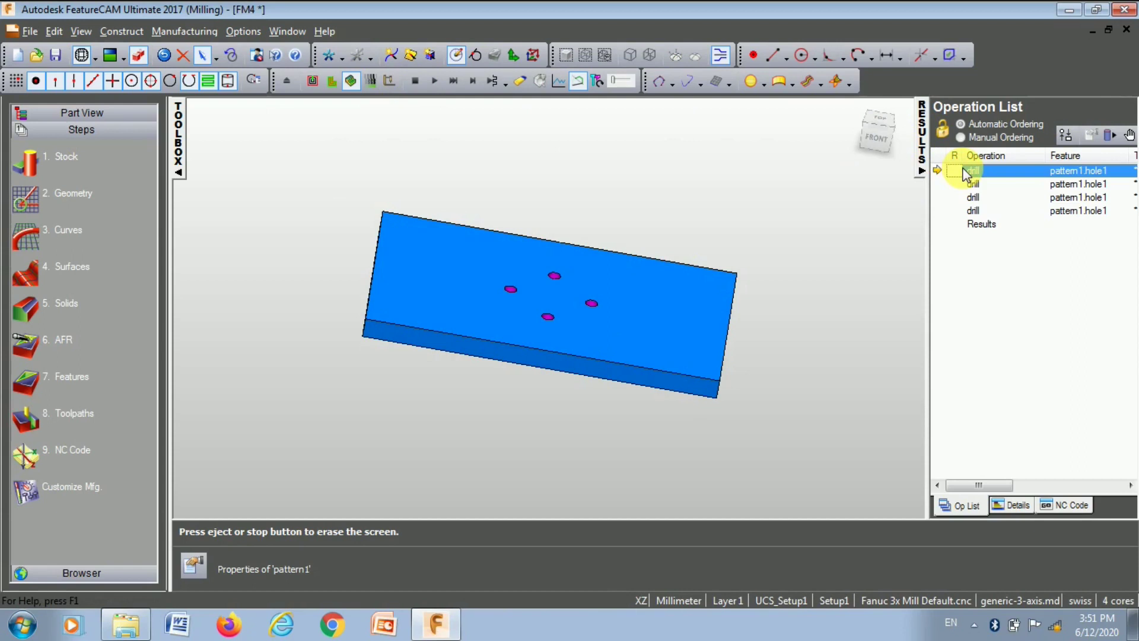
double_click(965, 171)
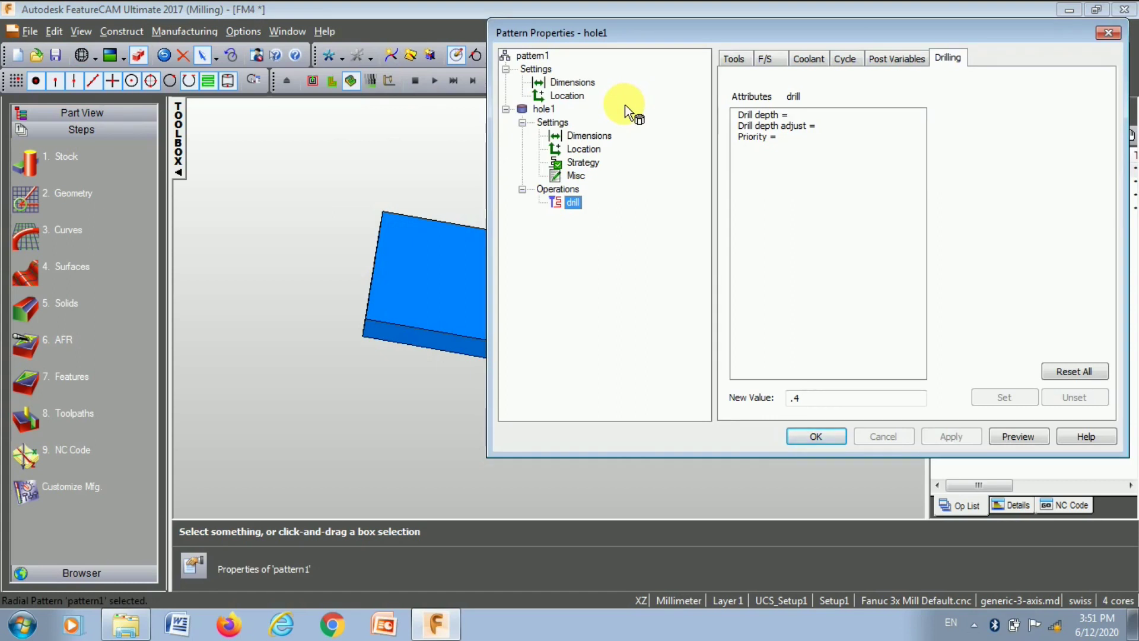
left_click(845, 59)
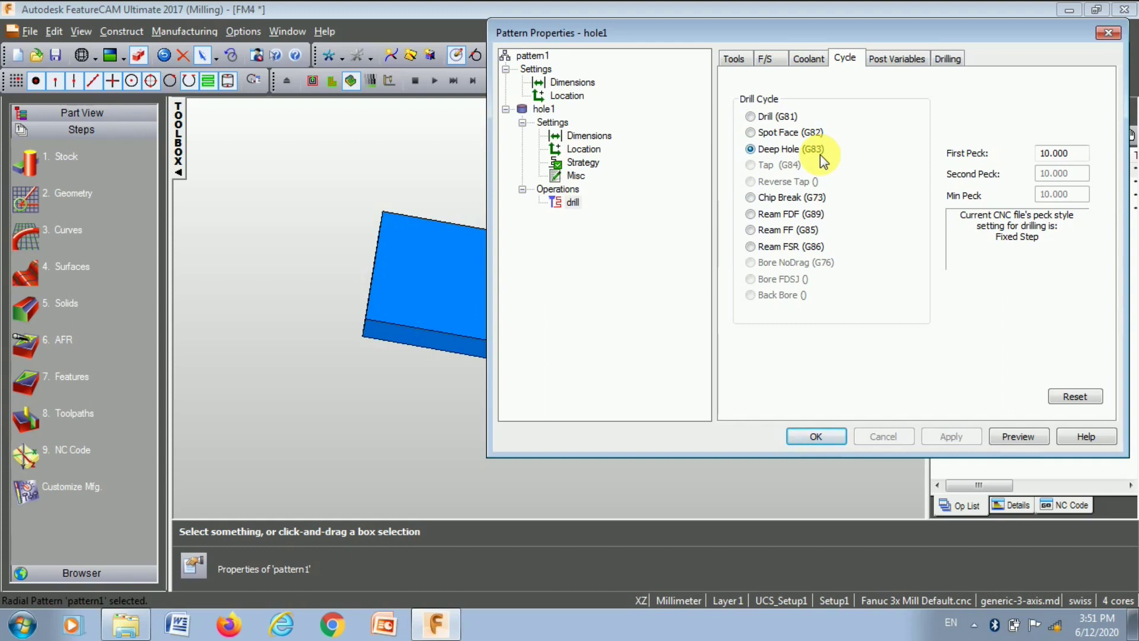
left_click(750, 200)
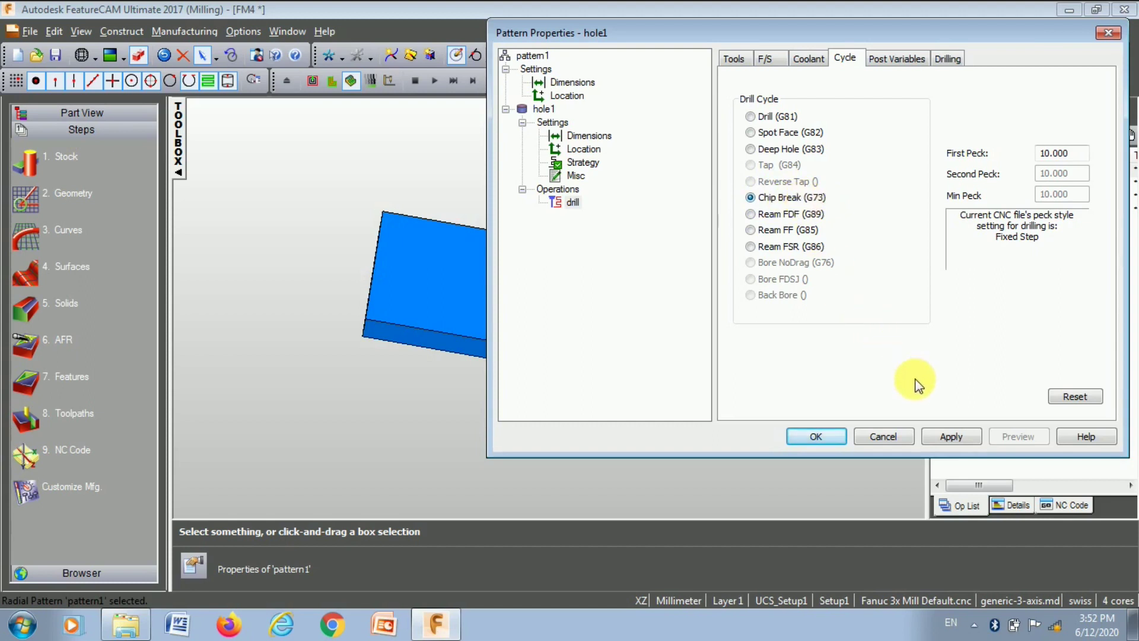
left_click(943, 438)
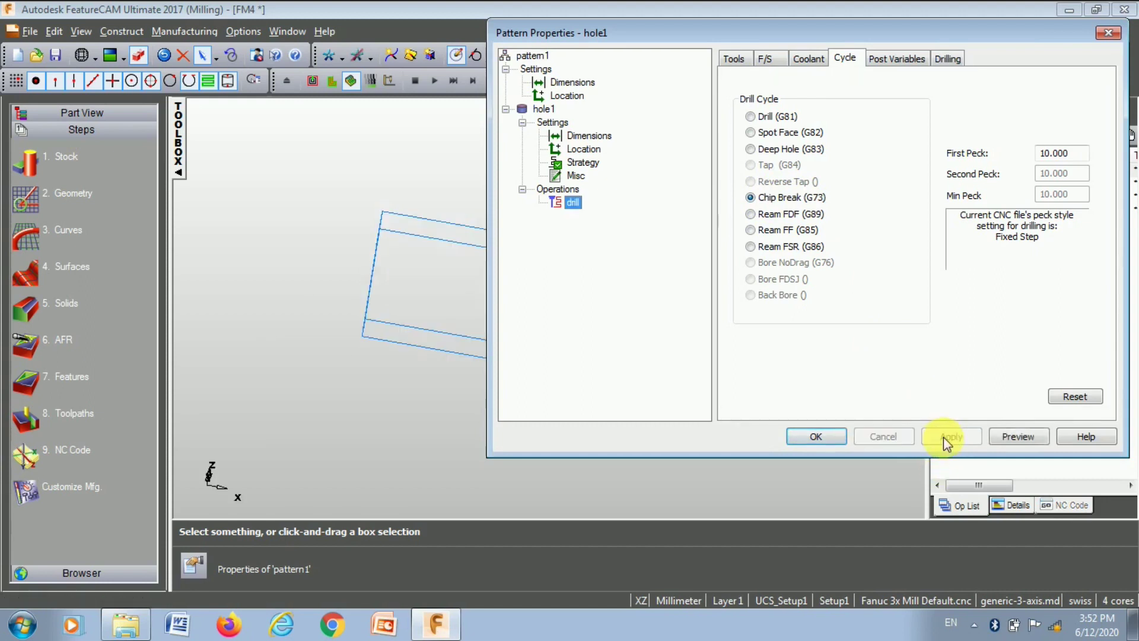
left_click(833, 438)
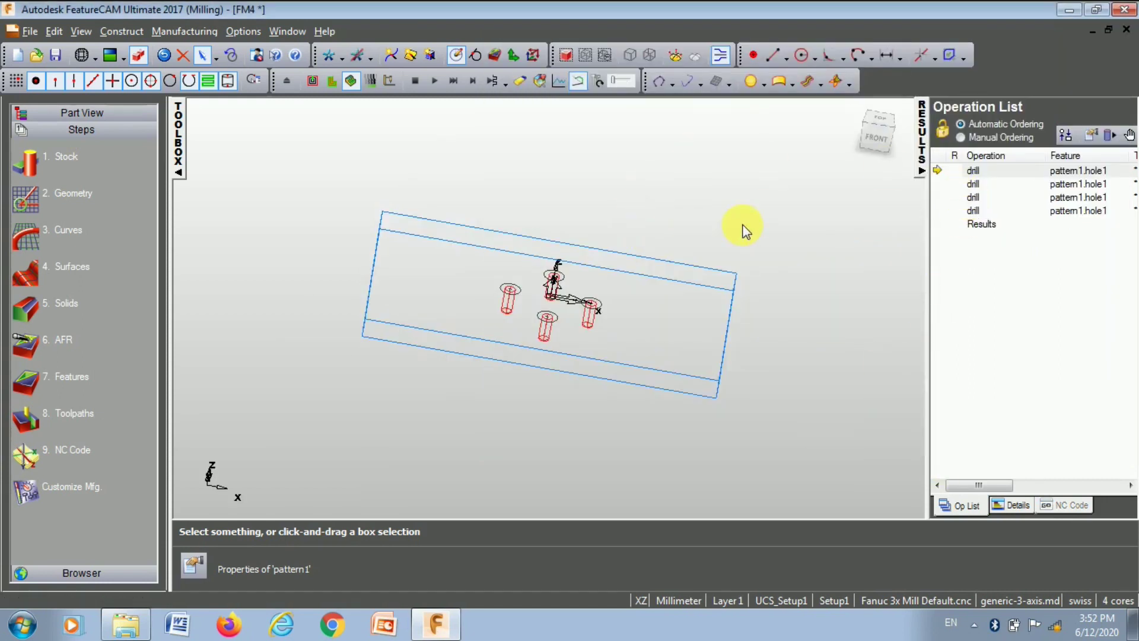
Run the 3D simulation of the four drilling operations with the chip-break cycle from a slightly tilted view.
middle_click_drag(644, 226, 617, 241)
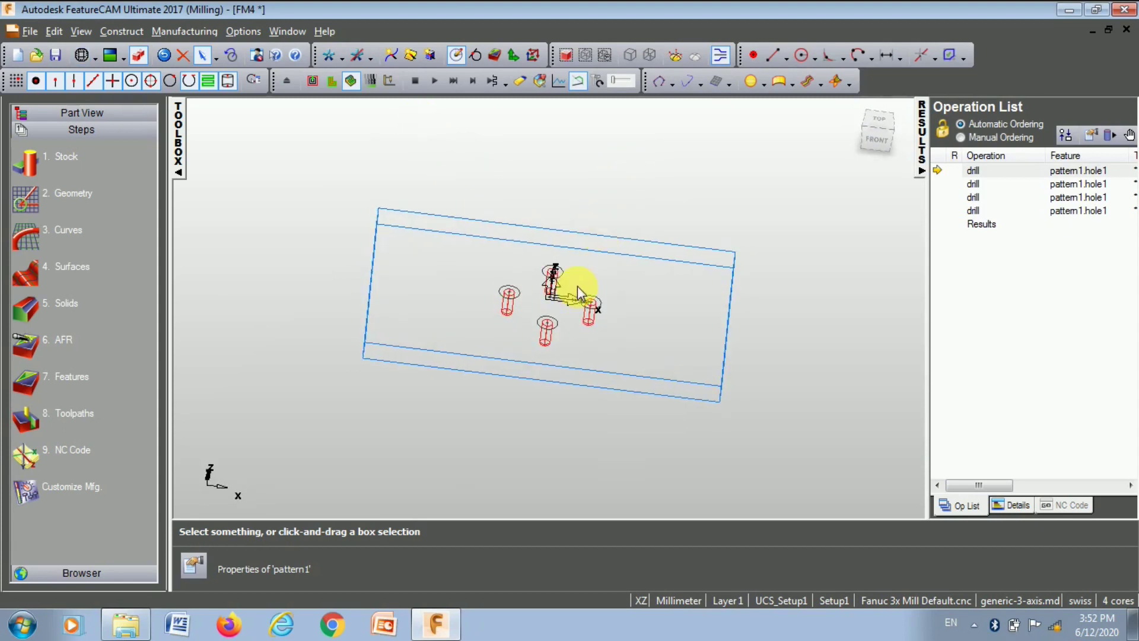
left_click(433, 81)
left_click(493, 418)
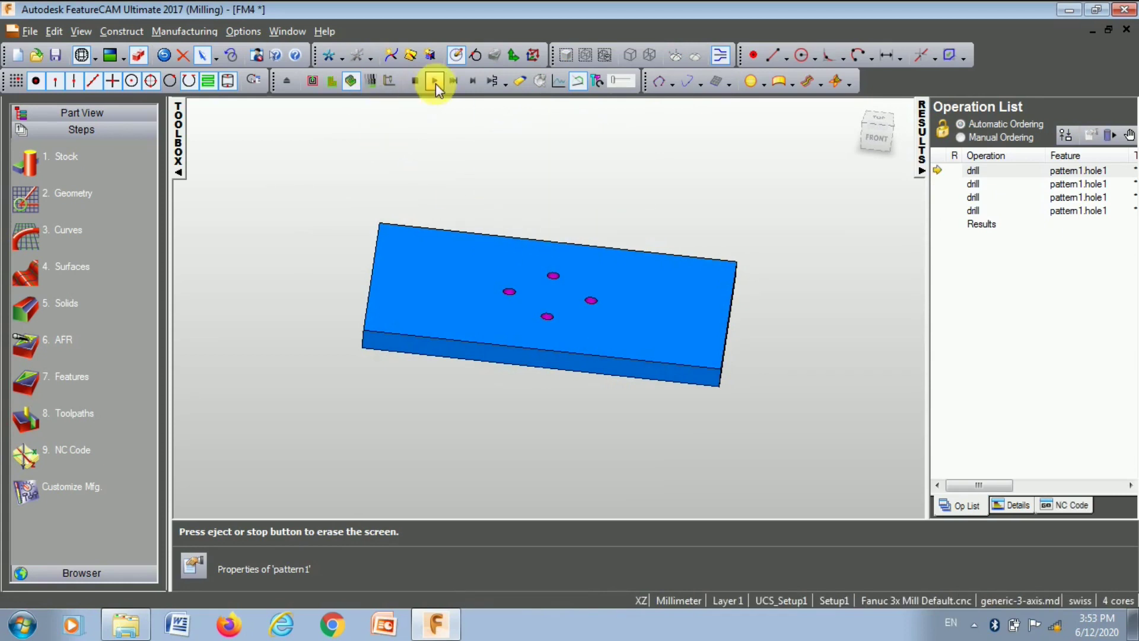
Restart the 3D simulation in single steps and examine the pecking moves while drilling the first two holes.
left_click(474, 82)
left_click(507, 418)
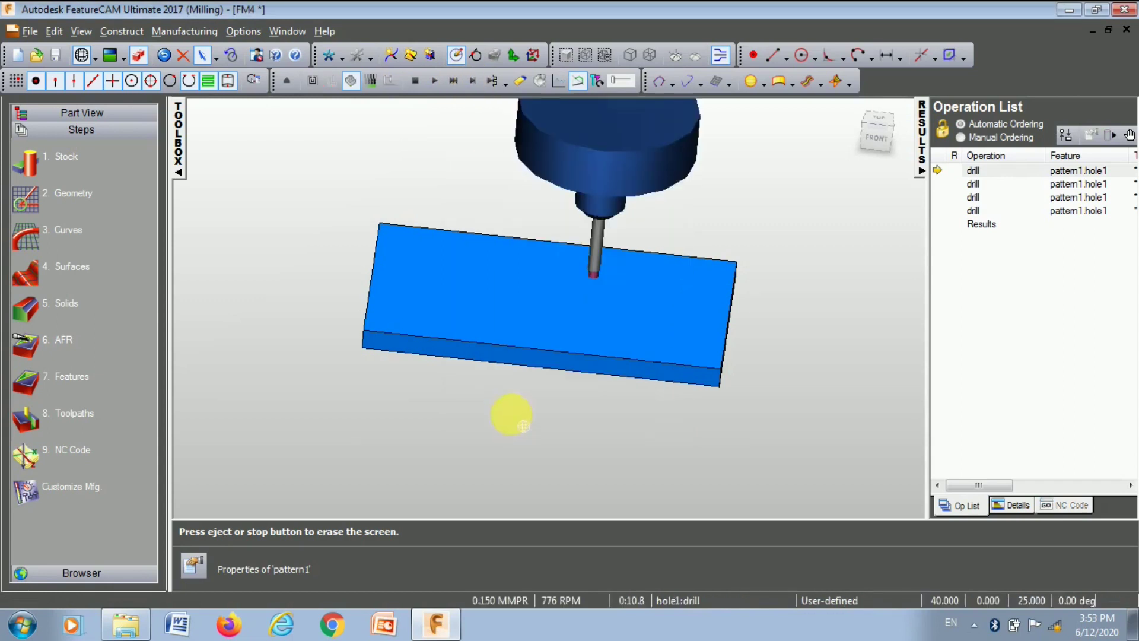
left_click(471, 79)
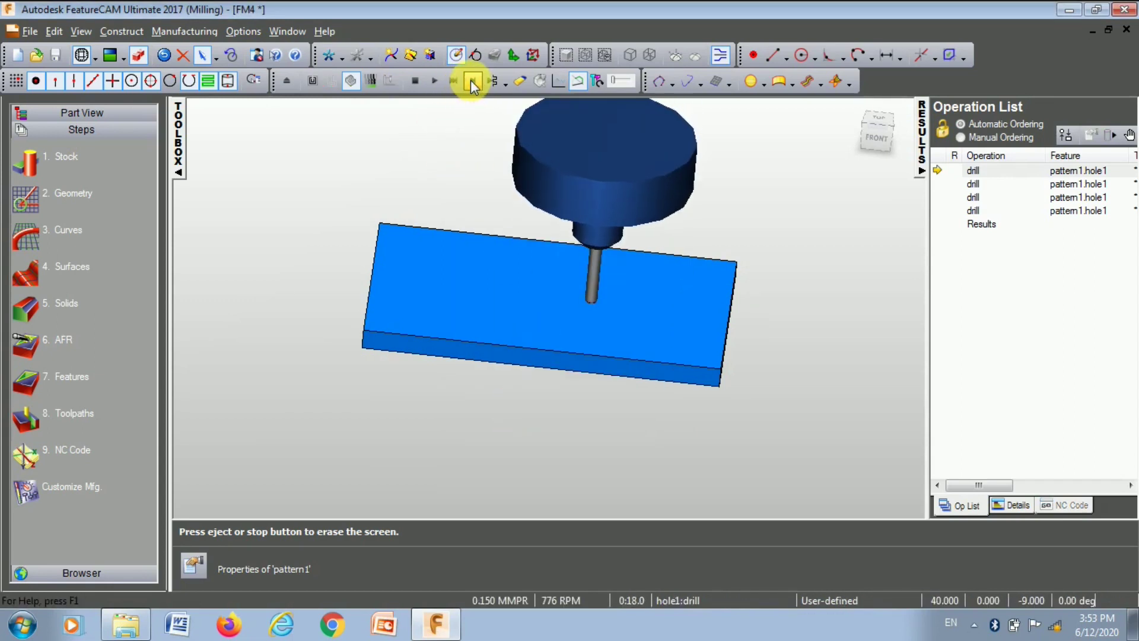
left_click(471, 80)
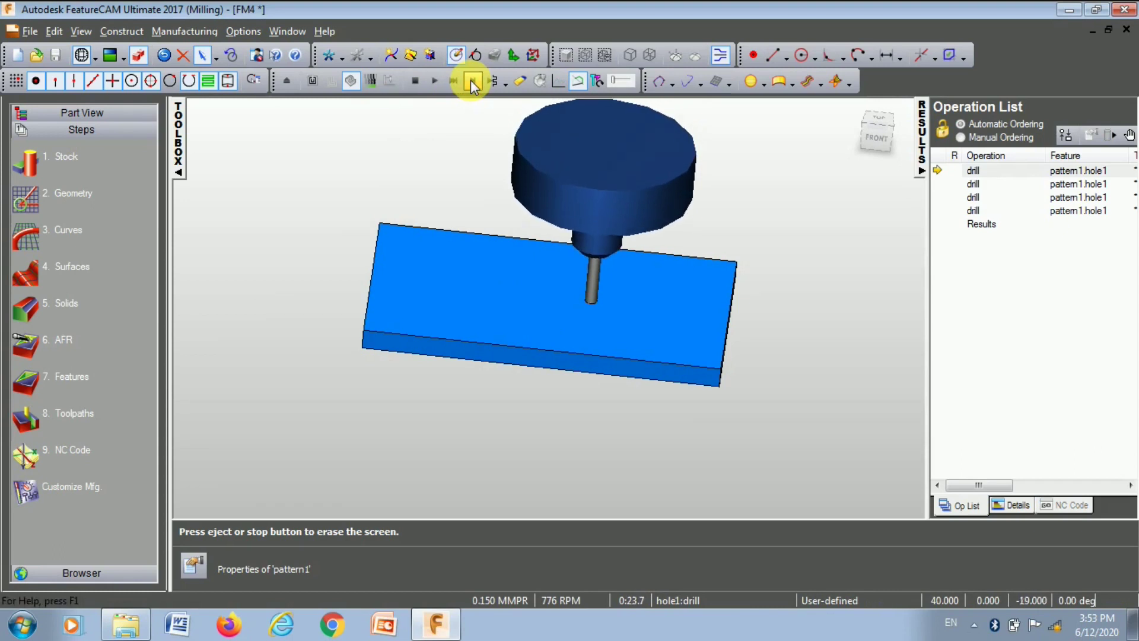
left_click(471, 79)
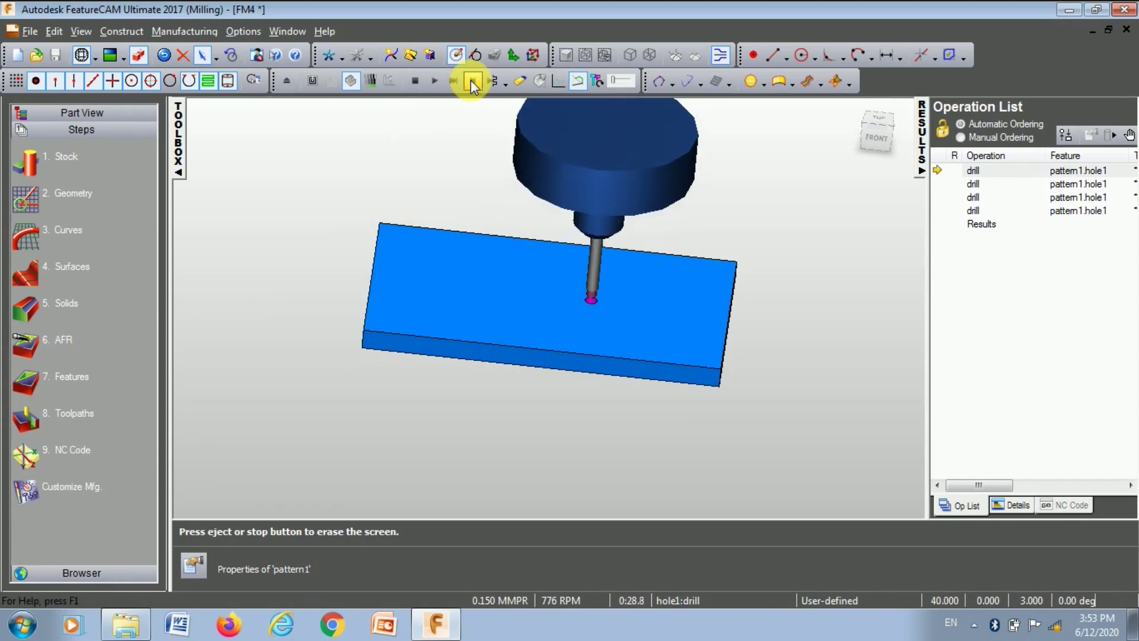
left_click(471, 79)
left_click(471, 79)
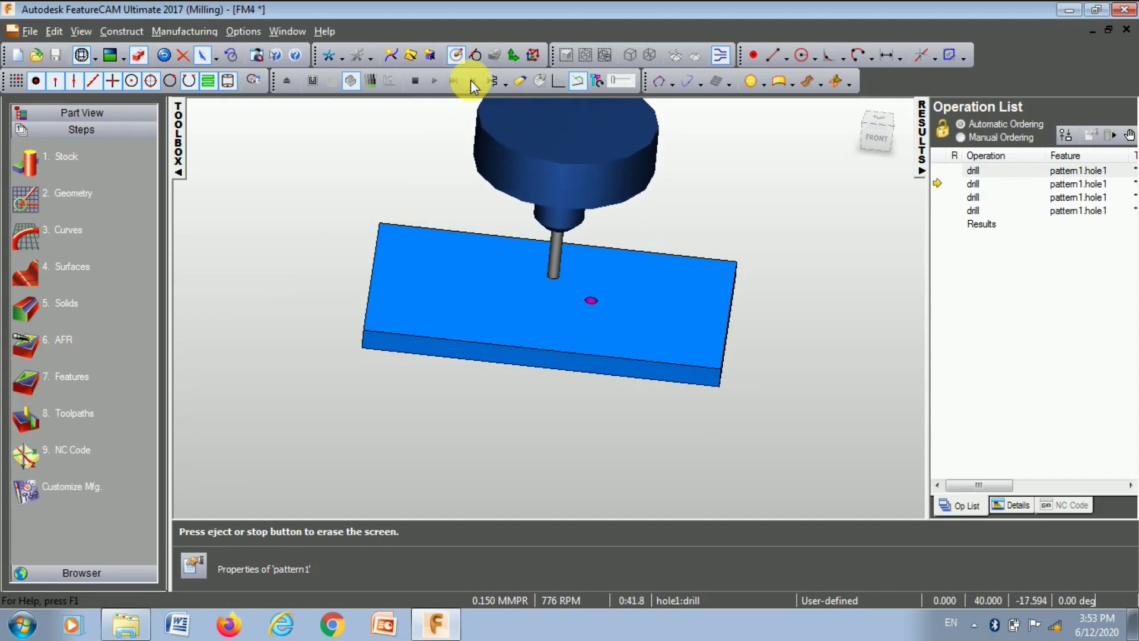
left_click(471, 80)
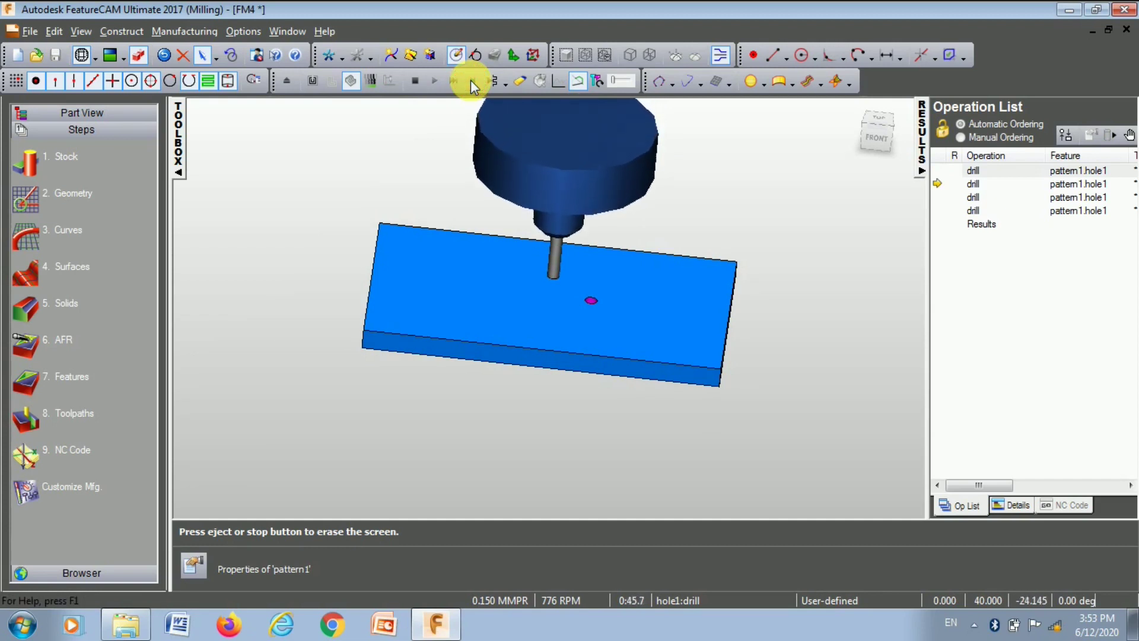
left_click(482, 83)
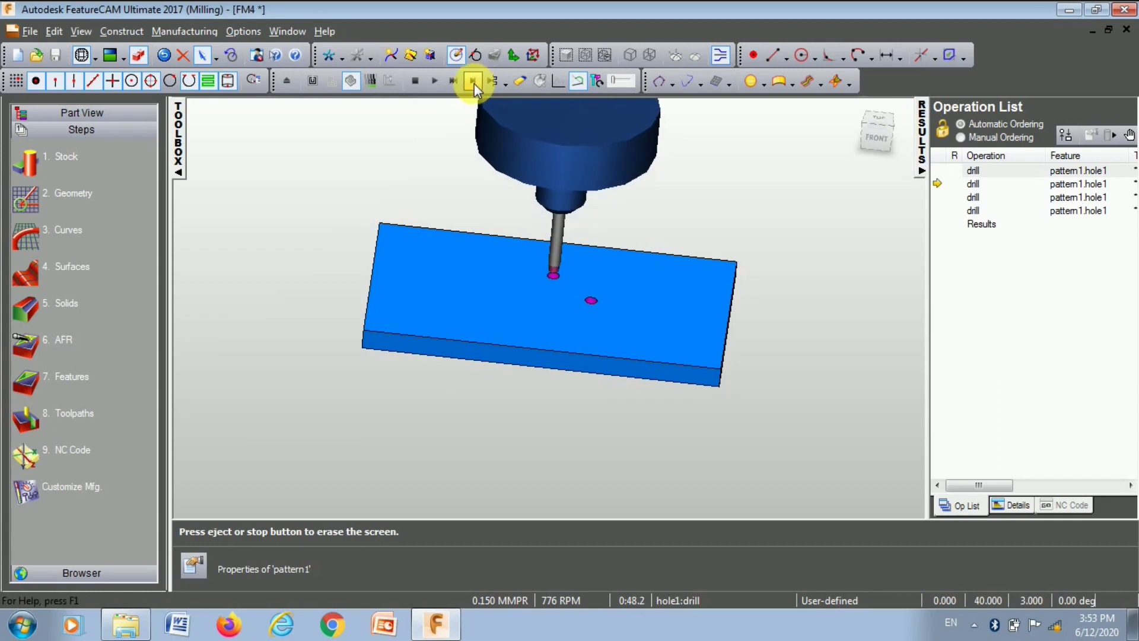
Single-step the simulation through the third hole's drilling moves, then play the remaining drilling to the end.
left_click(473, 81)
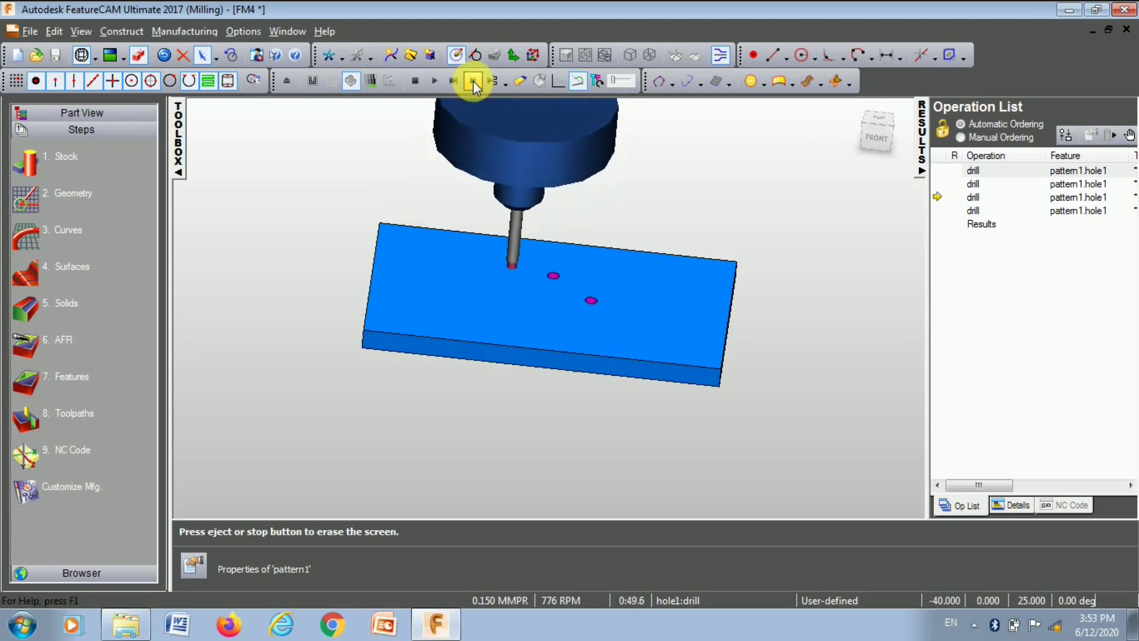
left_click(473, 81)
left_click(472, 81)
left_click(472, 81)
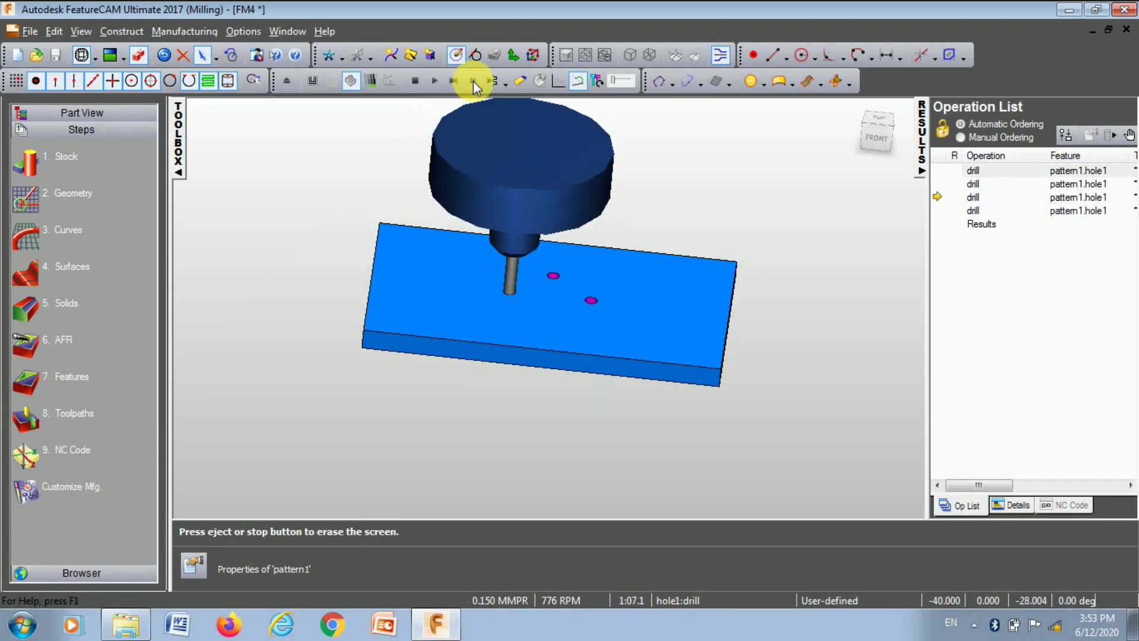
left_click(472, 81)
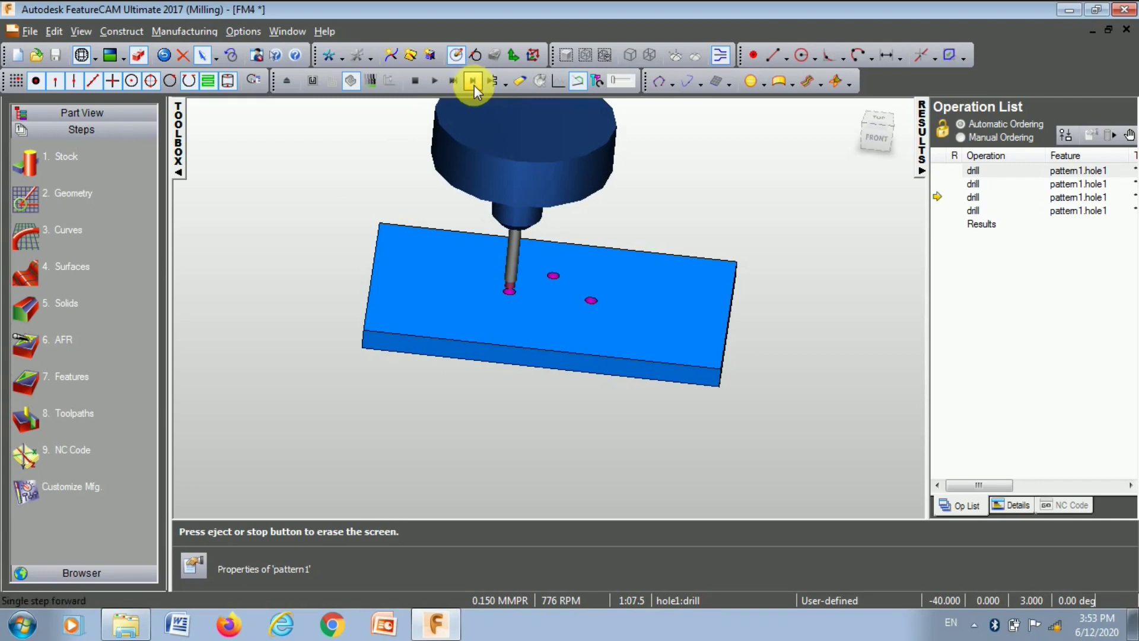
left_click(474, 85)
left_click(435, 81)
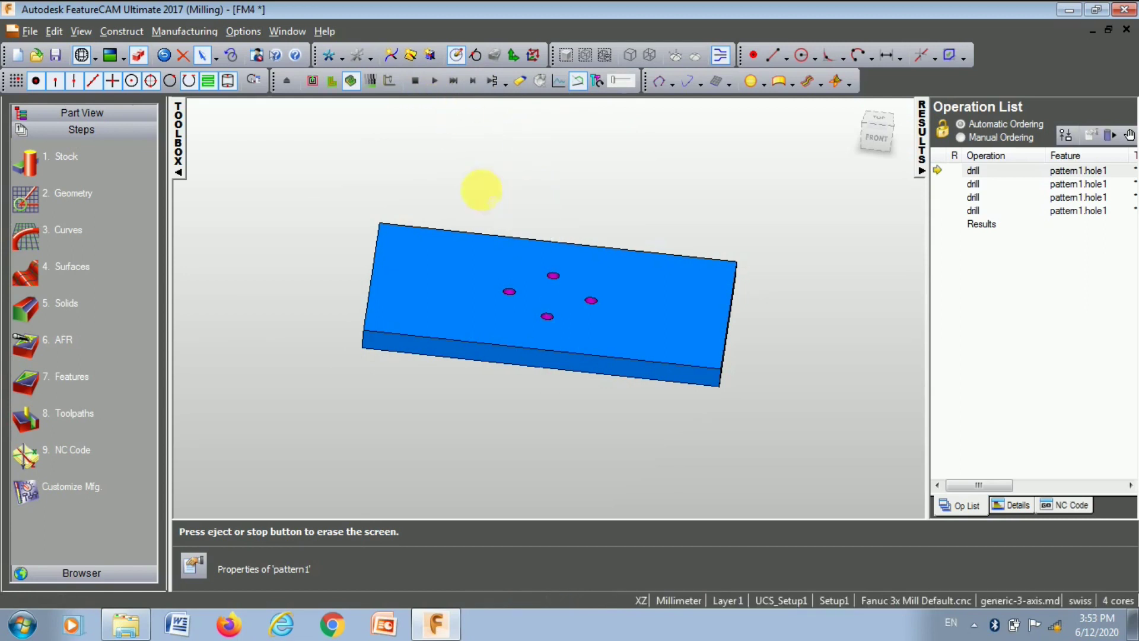
Run a machine simulation of the drilling, accepting the substitute machine design, and view the whole machine.
left_click(387, 83)
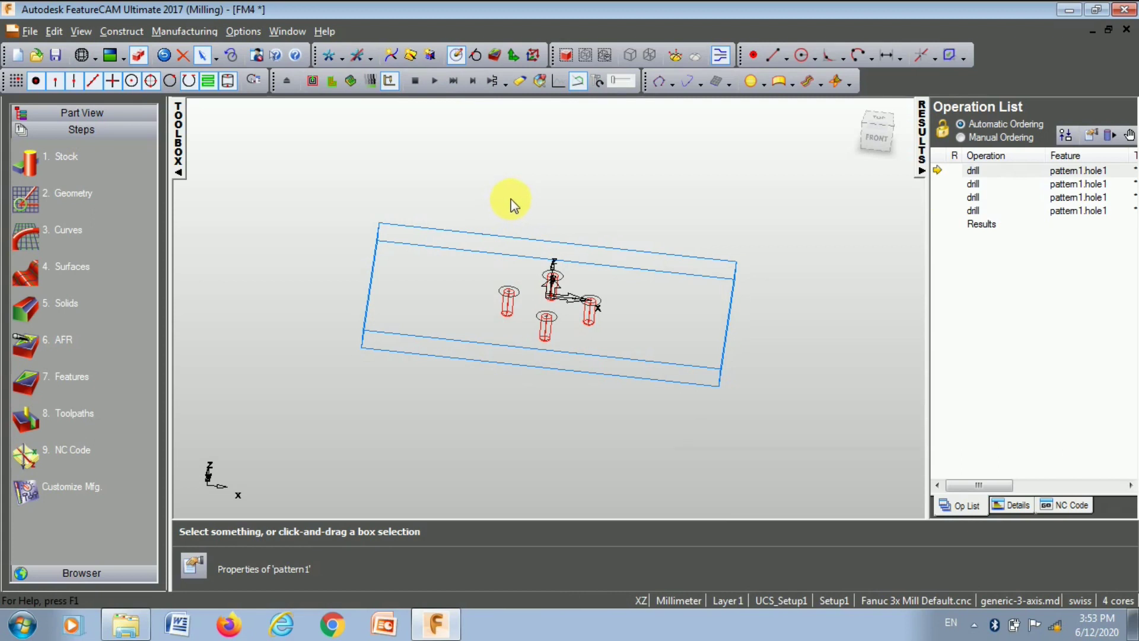
left_click(434, 81)
left_click(503, 417)
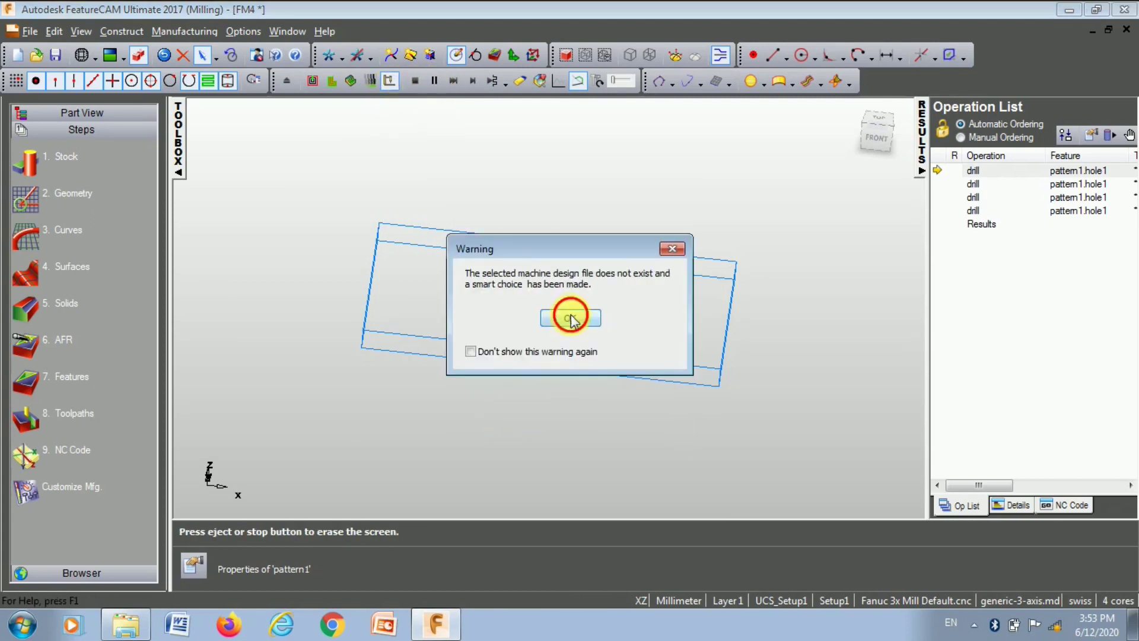
left_click(545, 321)
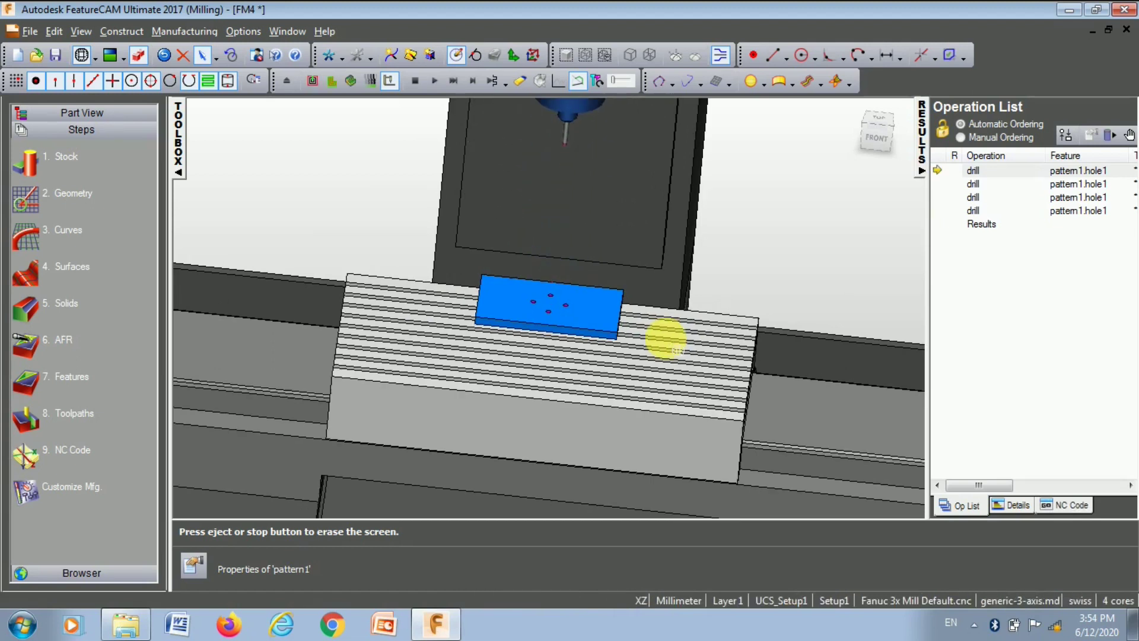
scroll(604, 337, "down", 5)
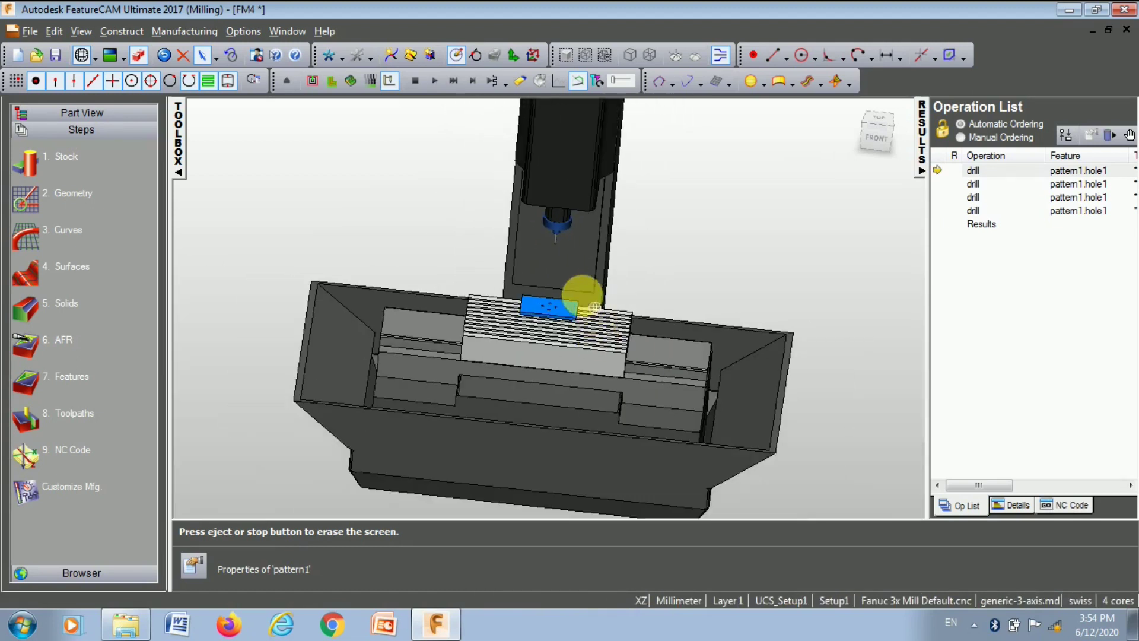